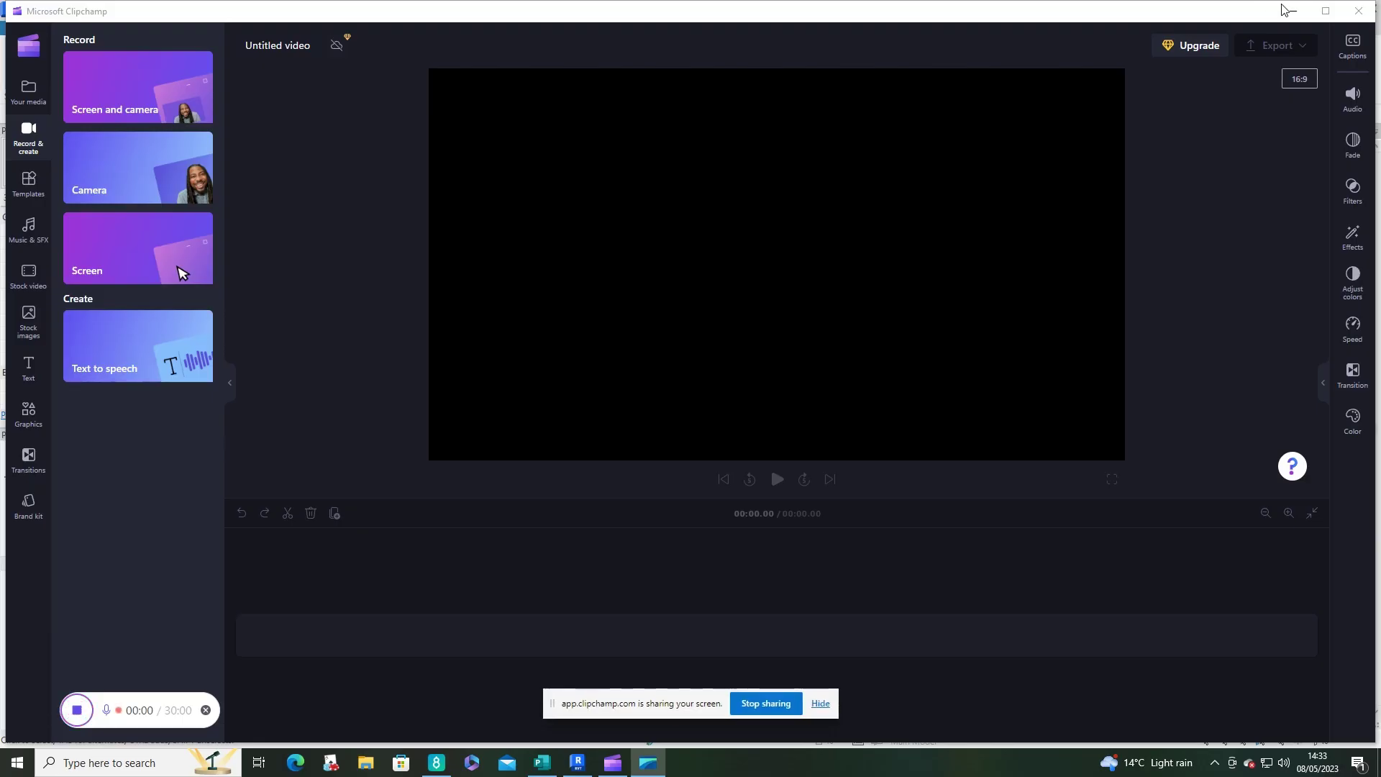
click(1285, 10)
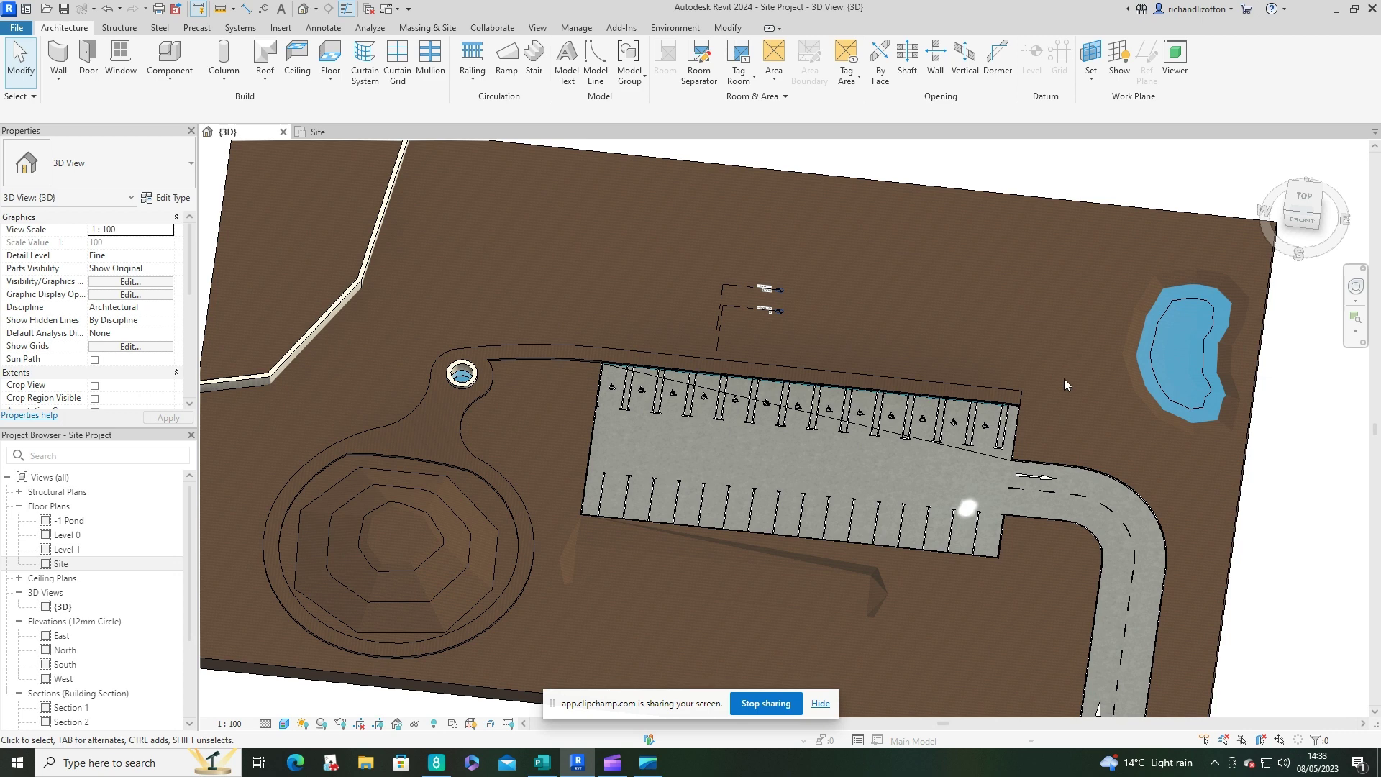
Start the screen recording and select the toposolid's looping path sub-division in the 3D view
shift+middle_drag(1060, 399, 778, 365)
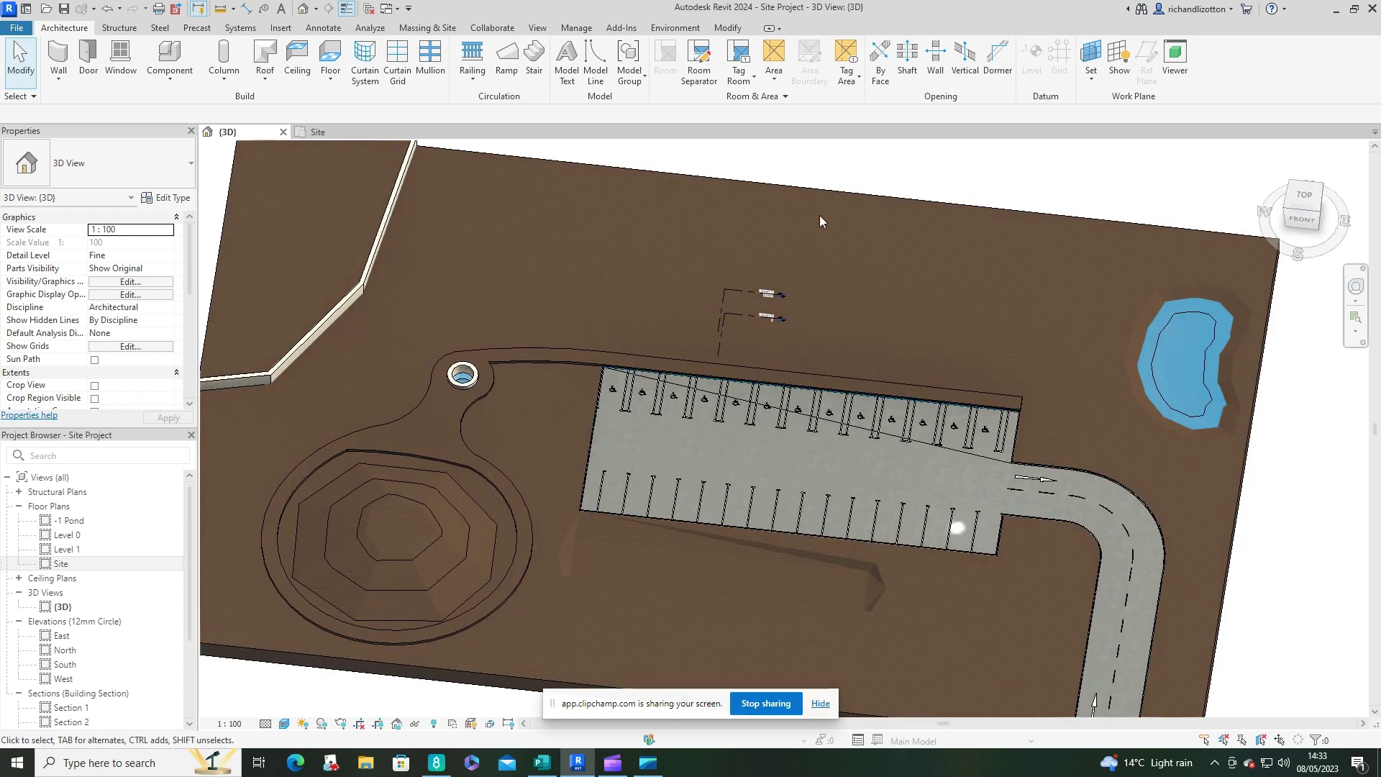
click(866, 197)
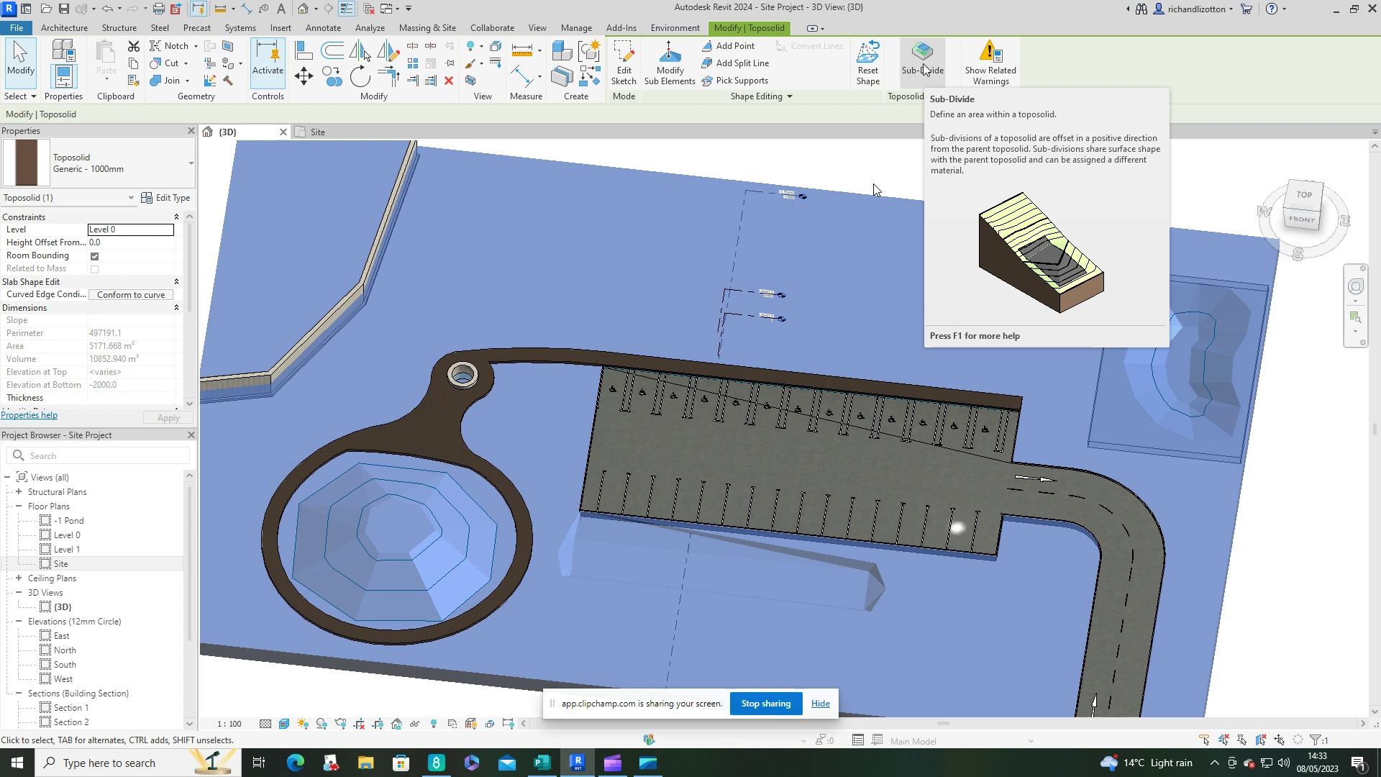
click(567, 351)
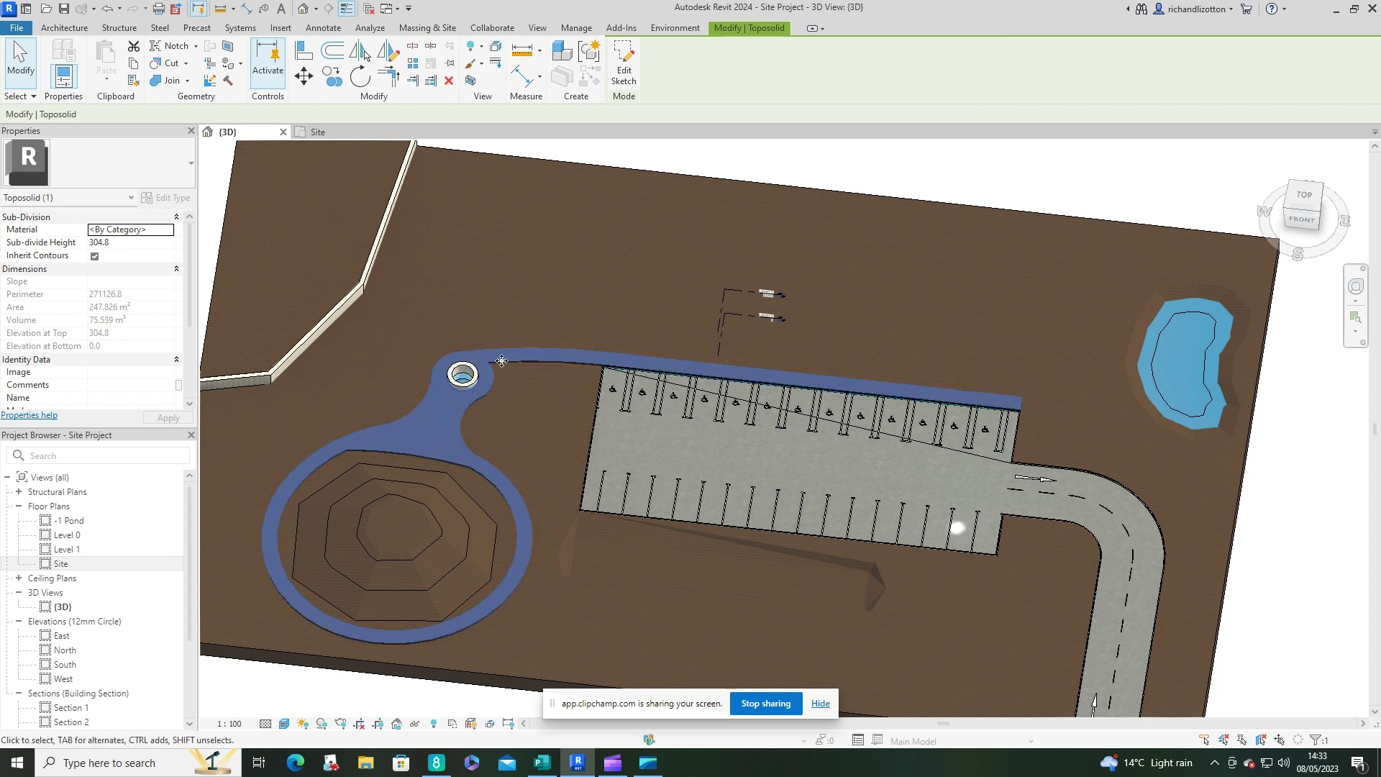
Edit the path sub-division's sketch in the Site plan and browse its material
click(624, 67)
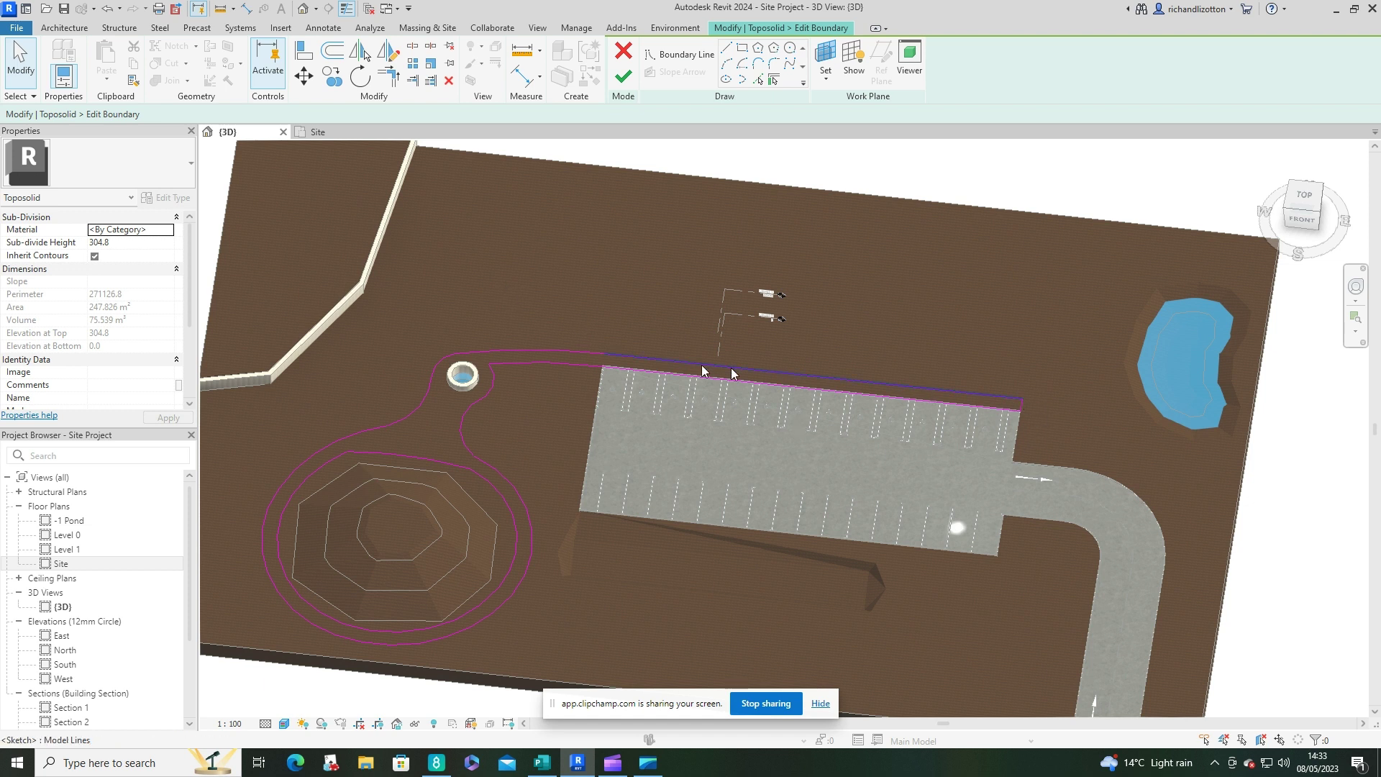
click(320, 132)
scroll(597, 378, up, 2)
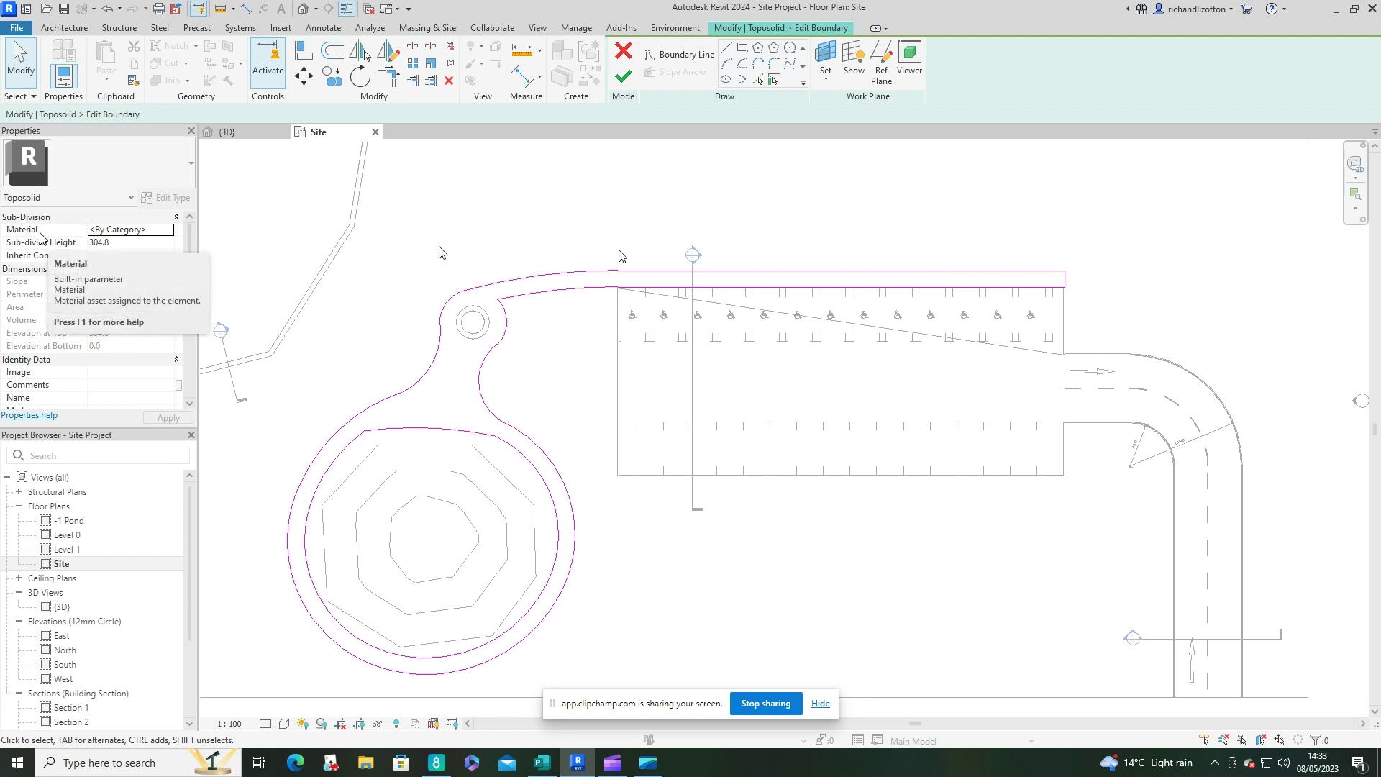
click(168, 233)
click(168, 230)
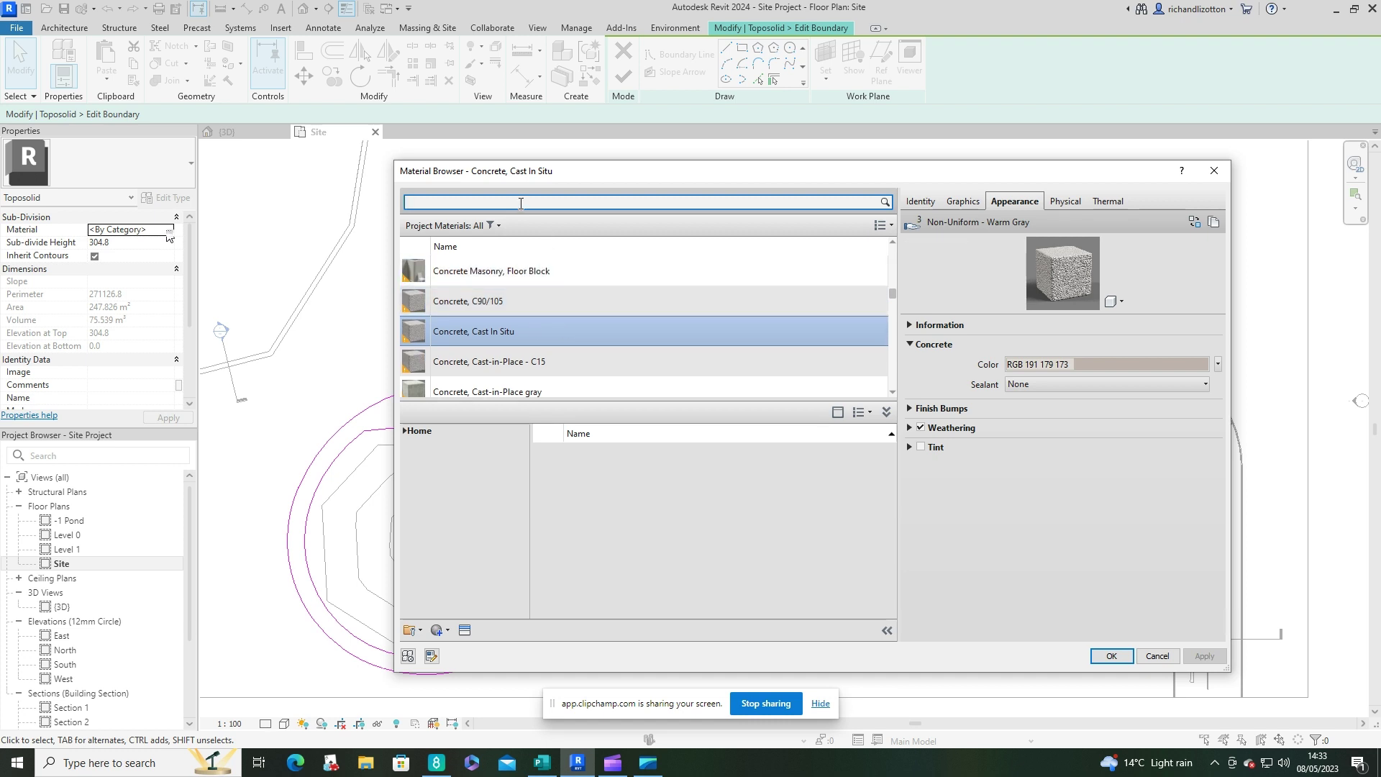
Search 'pav' in the Material Browser and assign Brick, Pavers to the sub-division
click(521, 204)
text(paver)
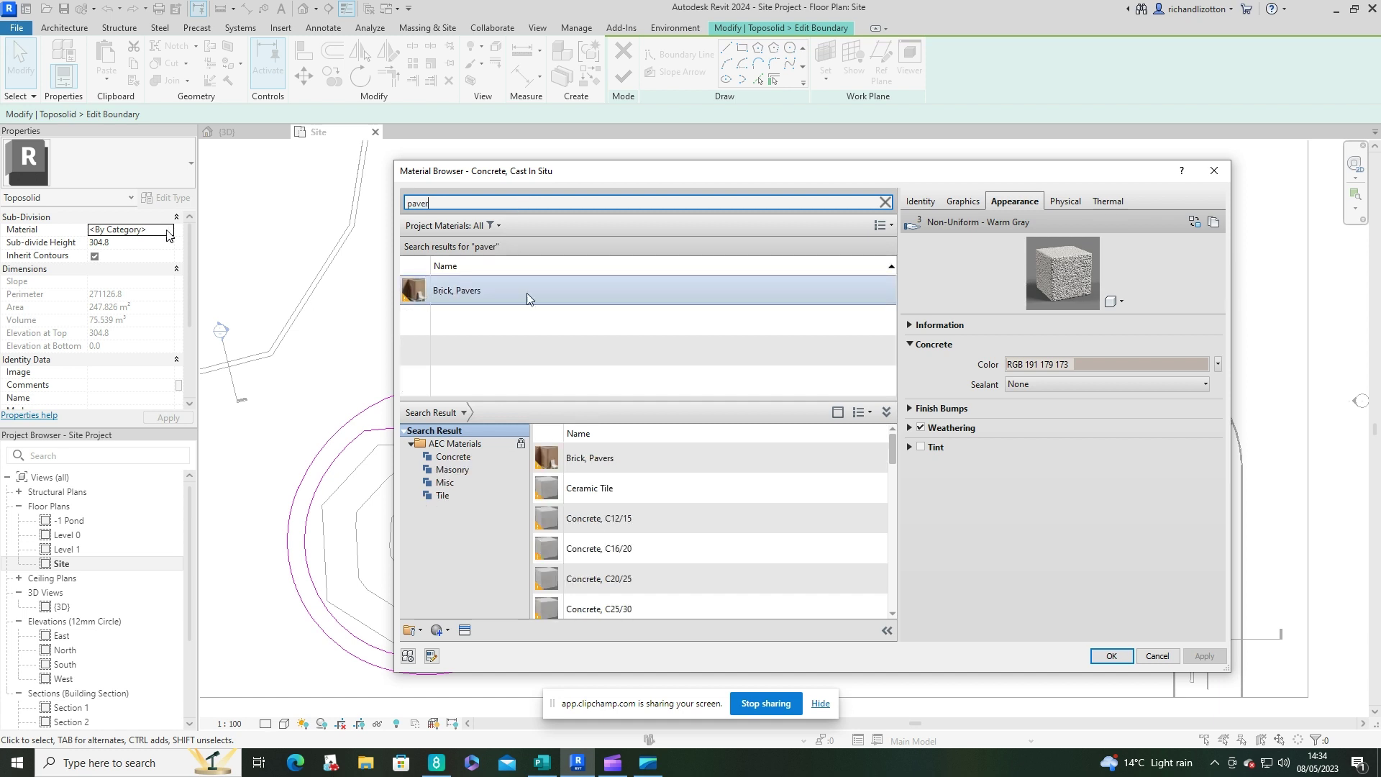
click(527, 292)
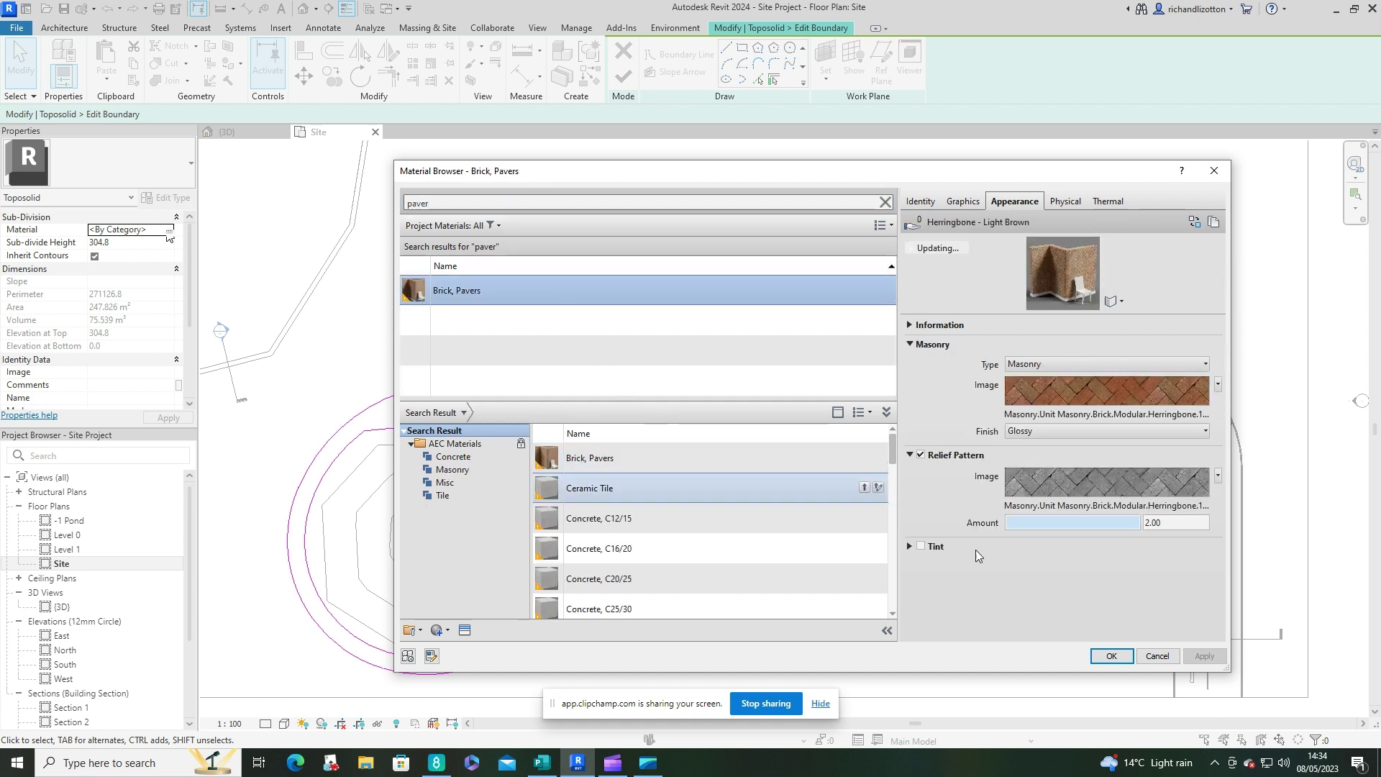
click(1122, 657)
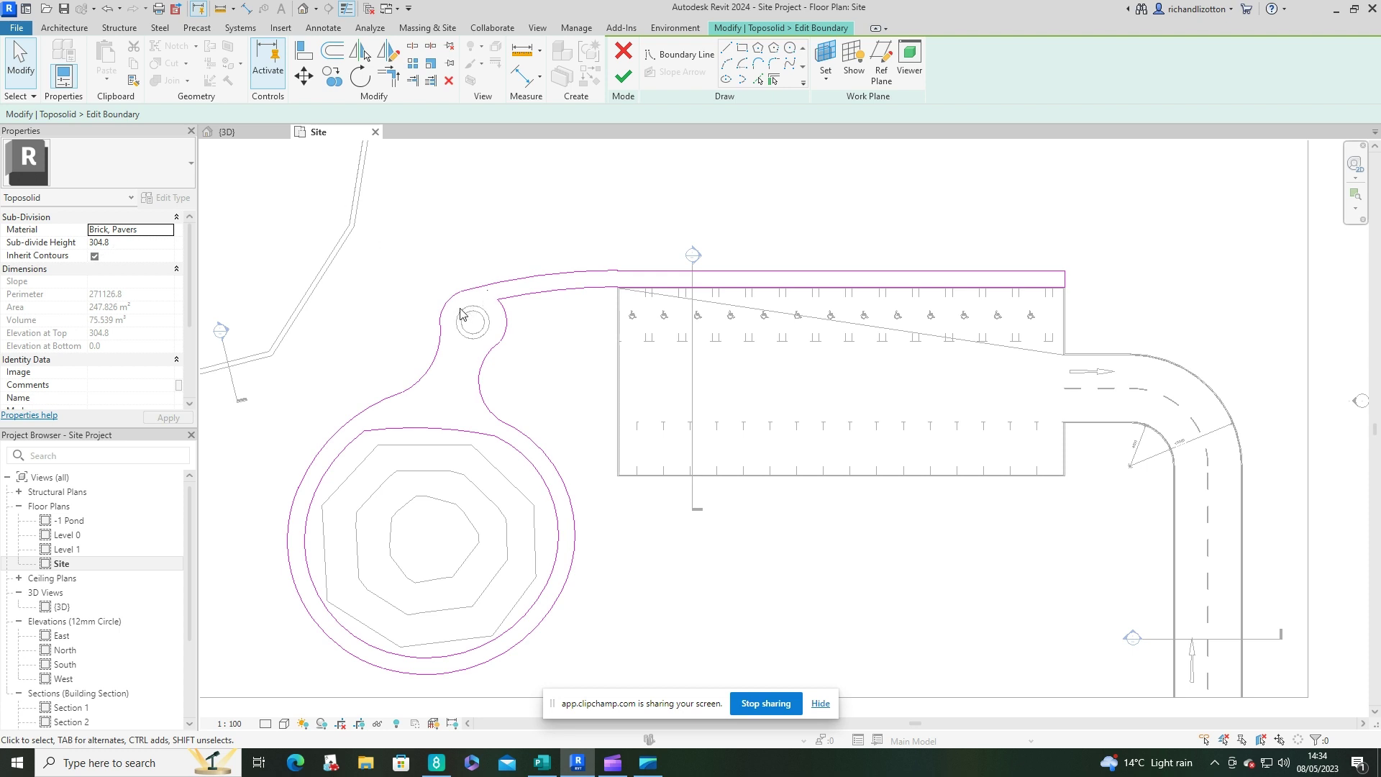
Set Sub-divide Height to 50, finish the sketch, and return to the {3D} view
click(119, 241)
text(50)
click(169, 417)
click(623, 76)
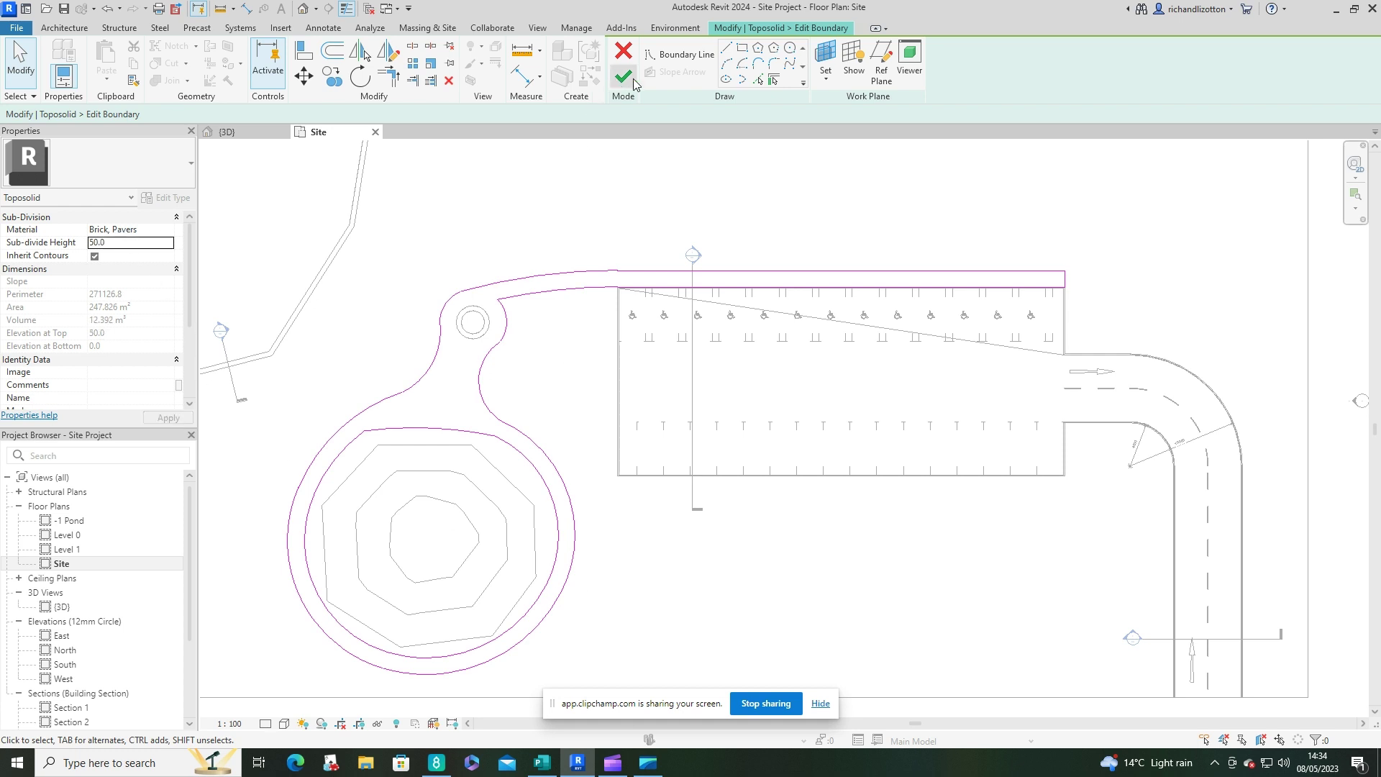
click(256, 137)
key(Escape)
scroll(430, 340, up, 6)
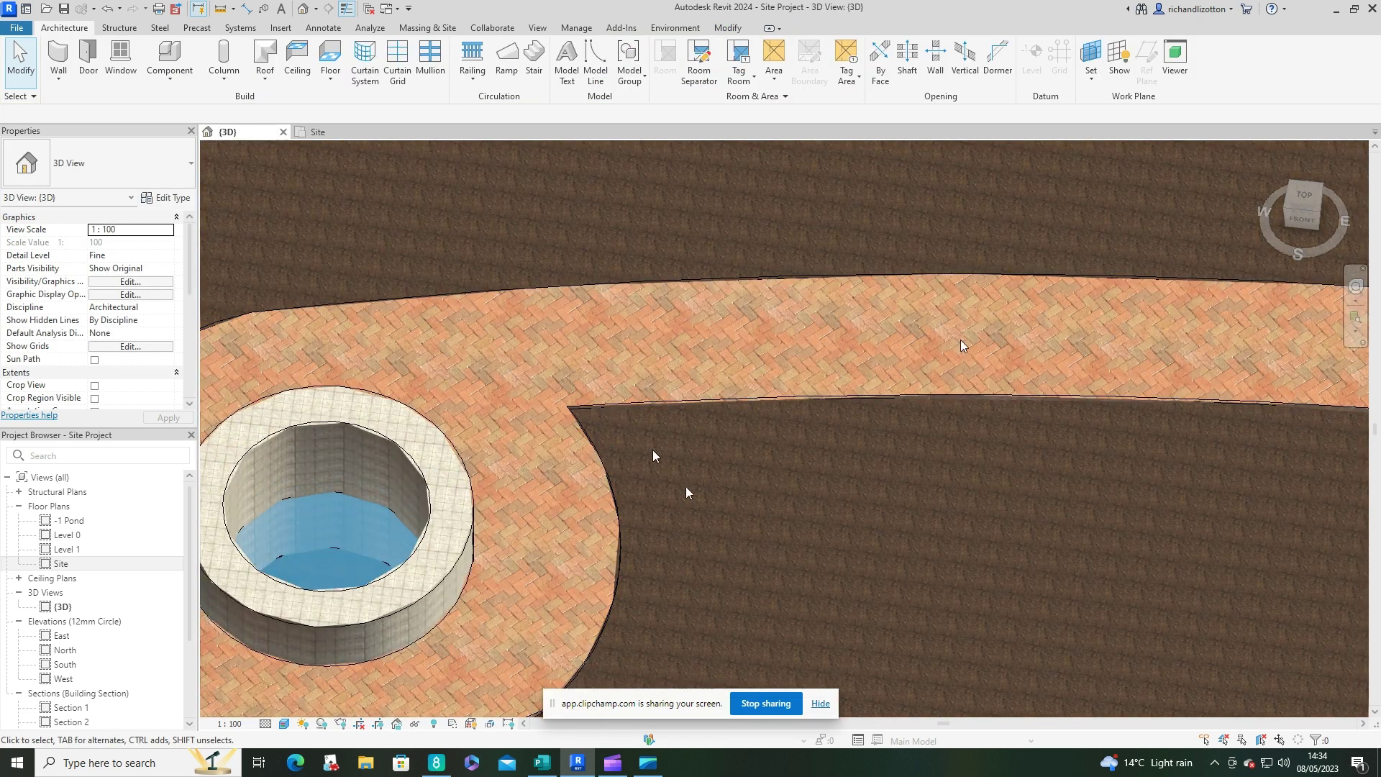
scroll(757, 346, down, 5)
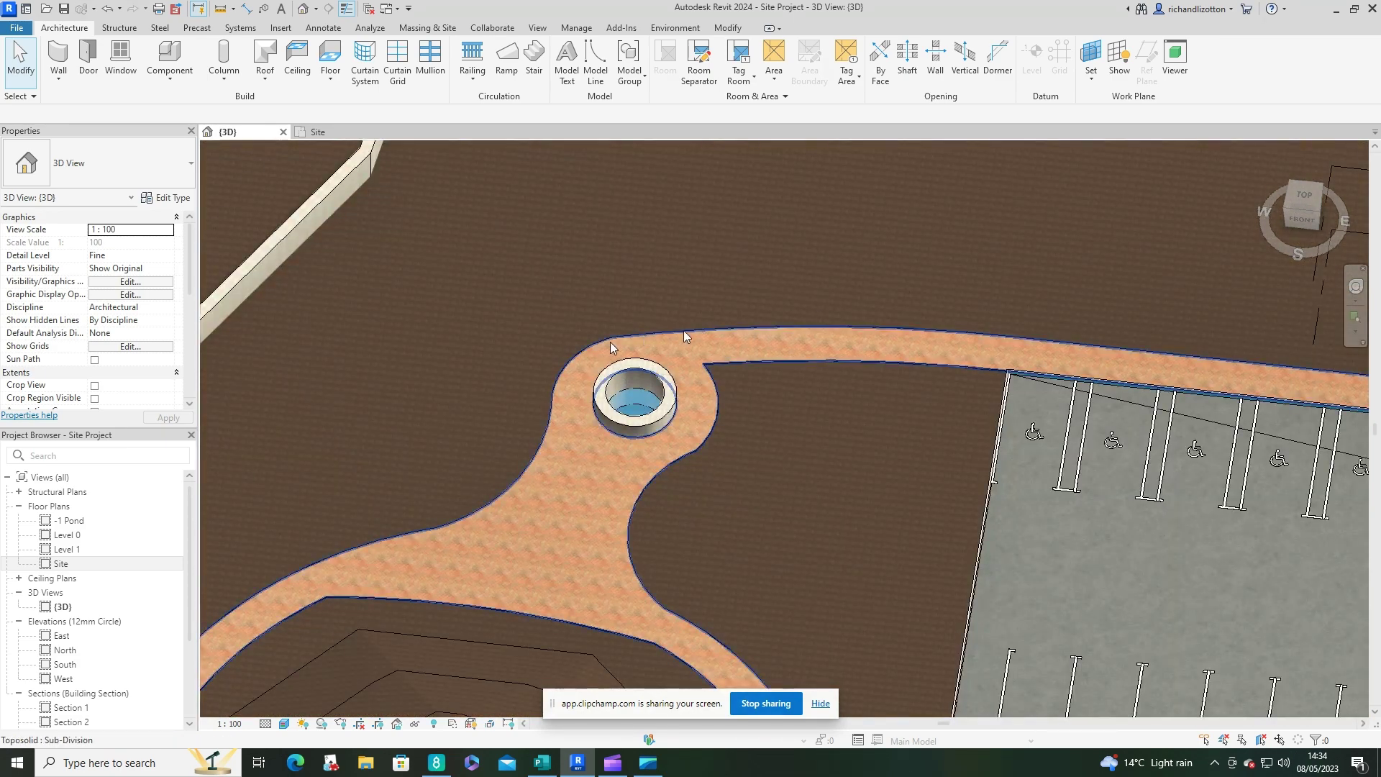
scroll(481, 503, down, 5)
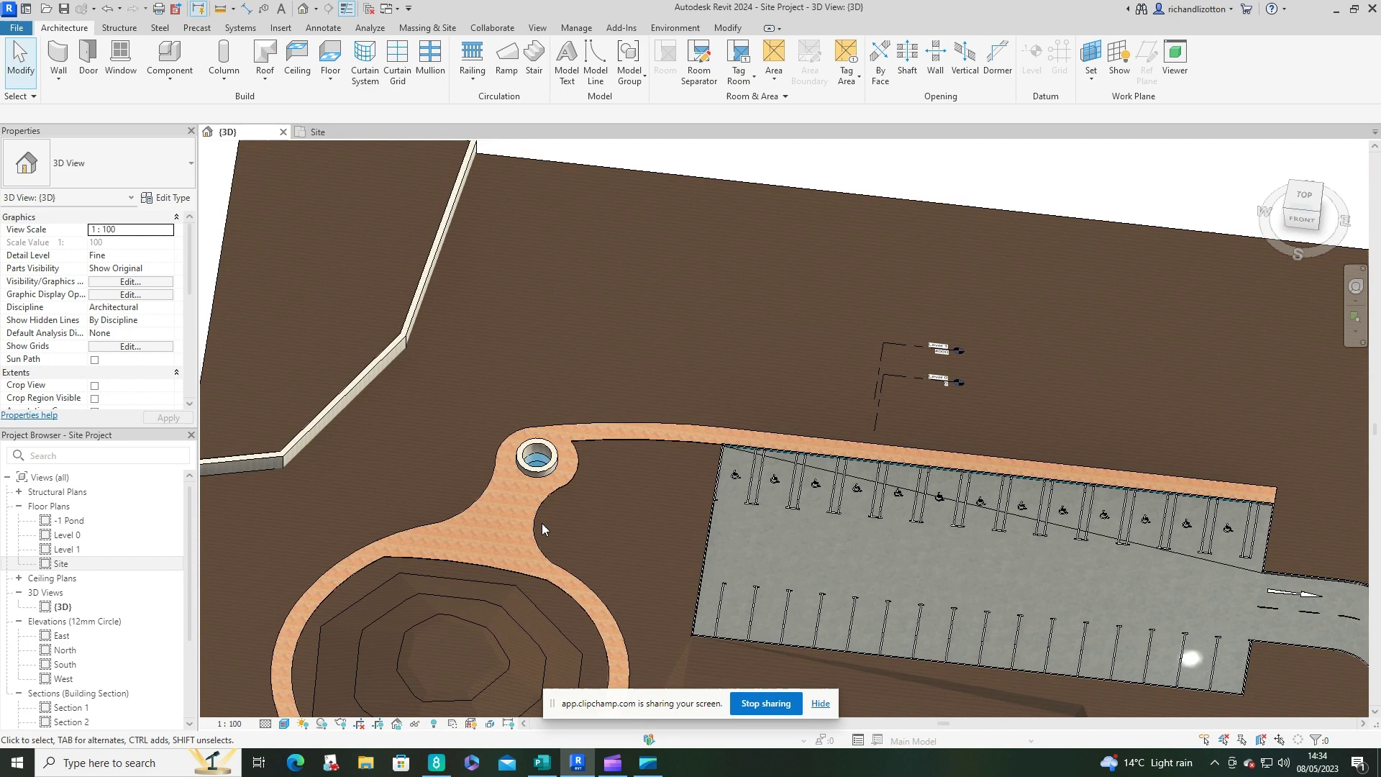
scroll(486, 390, up, 10)
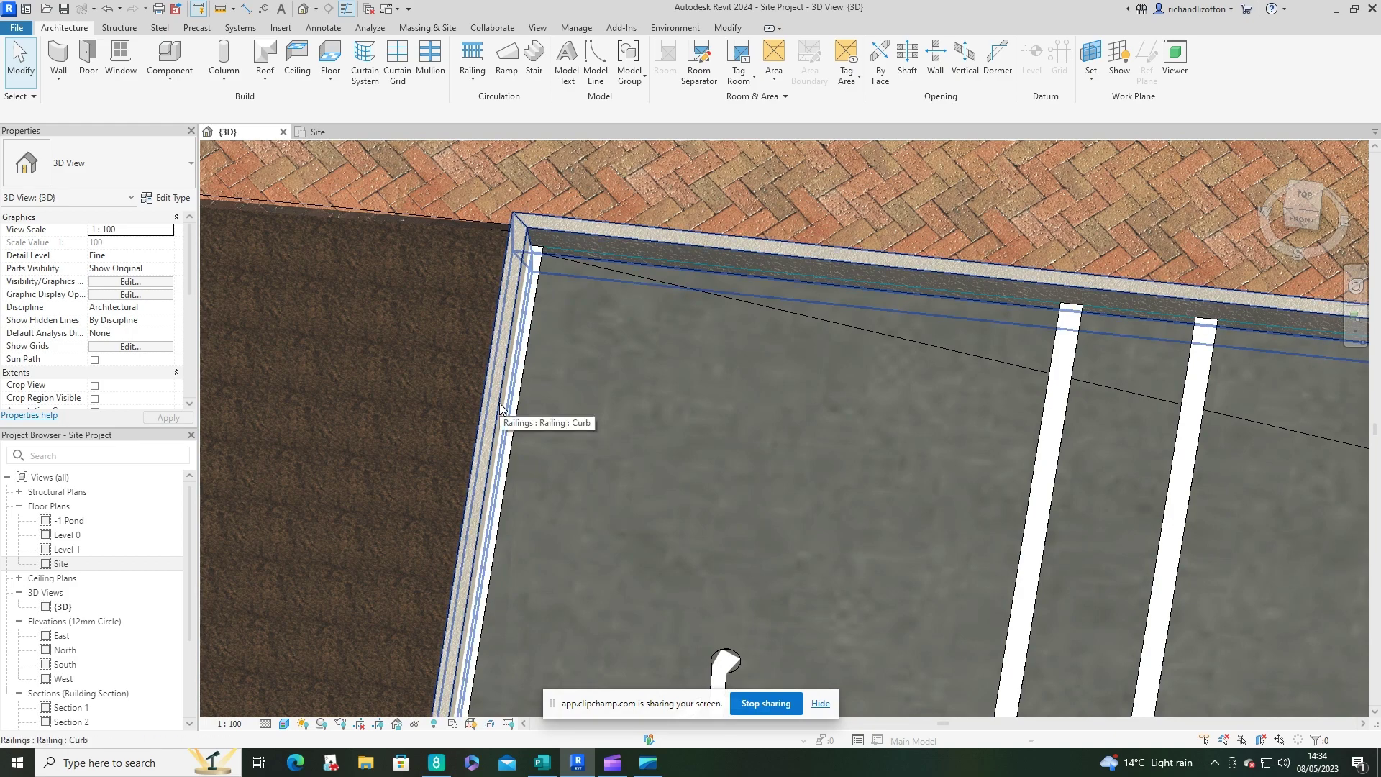
scroll(501, 407, down, 6)
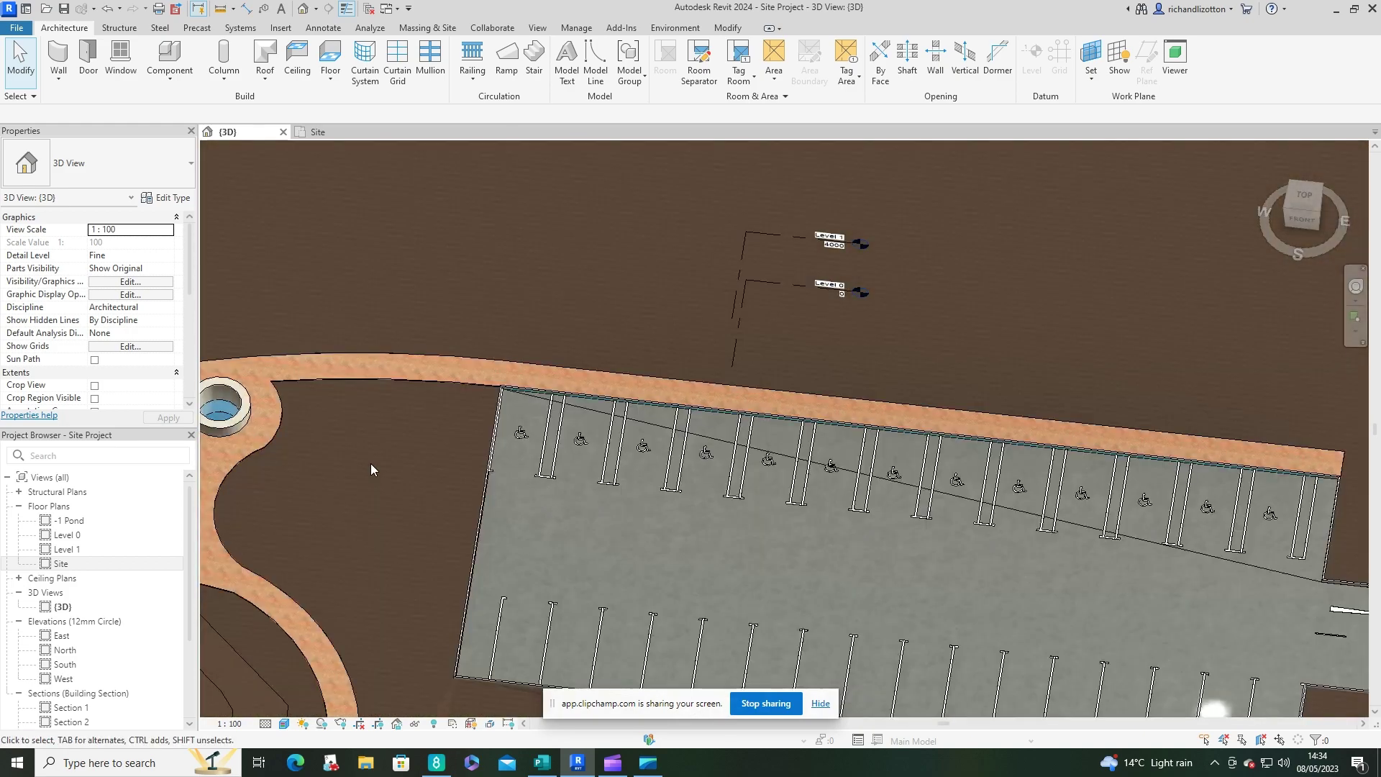
middle_drag(370, 463, 519, 344)
scroll(508, 333, down, 4)
scroll(508, 333, up, 3)
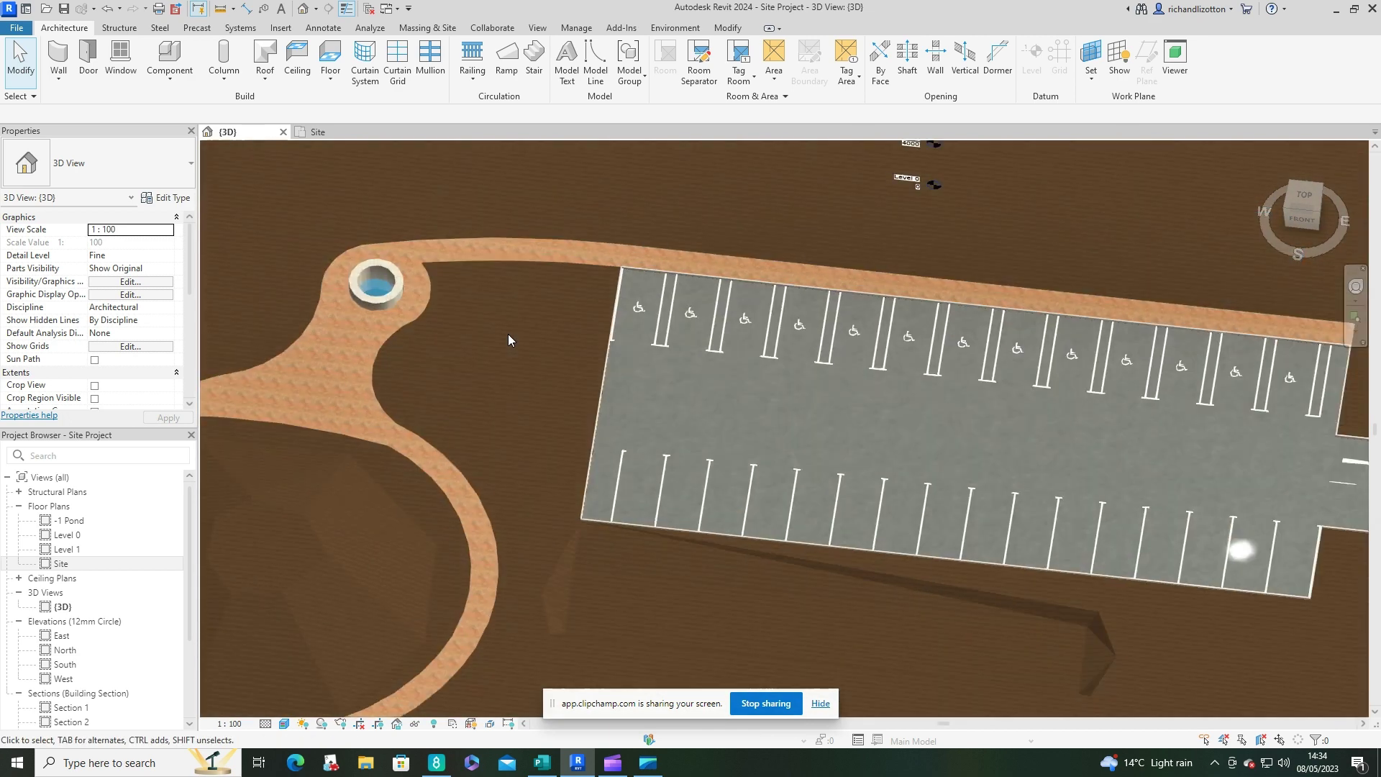
middle_drag(474, 274, 550, 412)
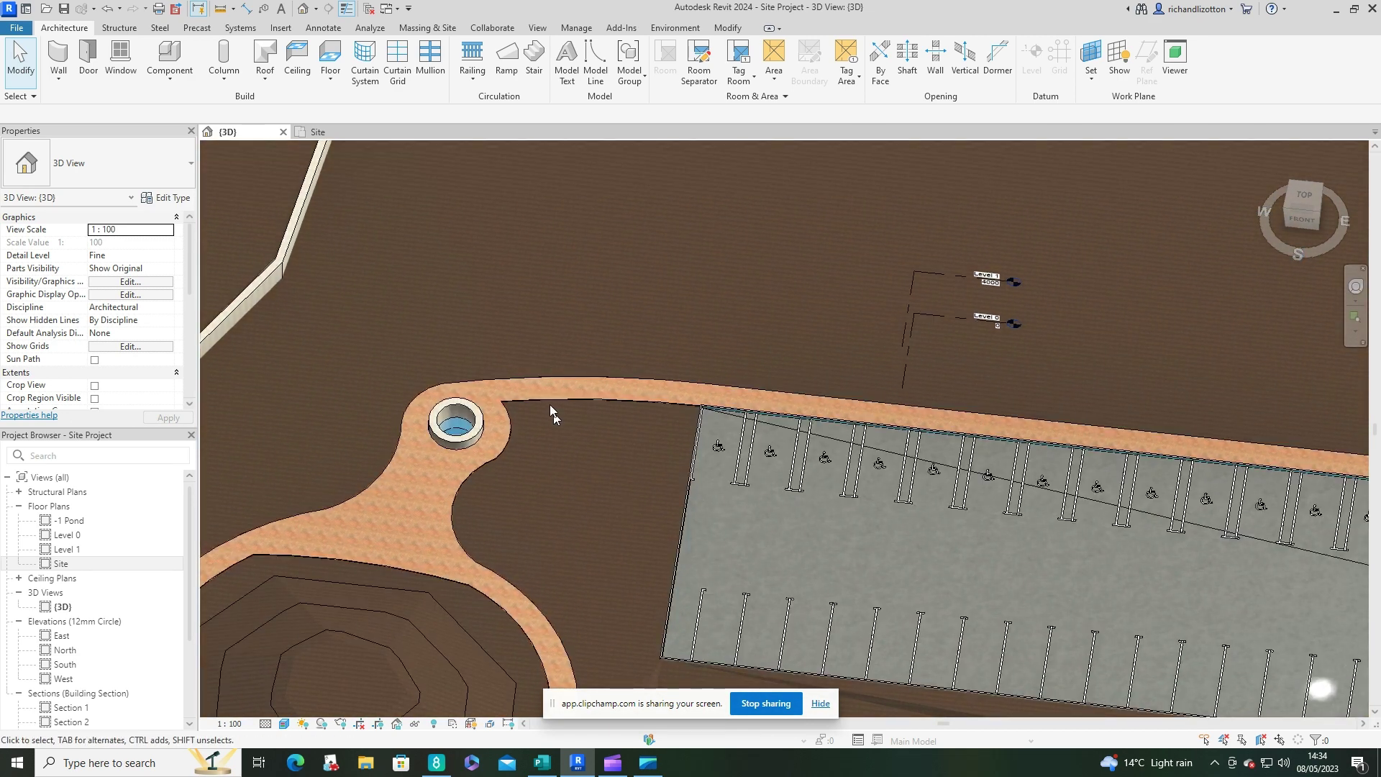
Start the Wall tool and choose the Basic Wall type Wall-Ext_100Bwk
click(64, 58)
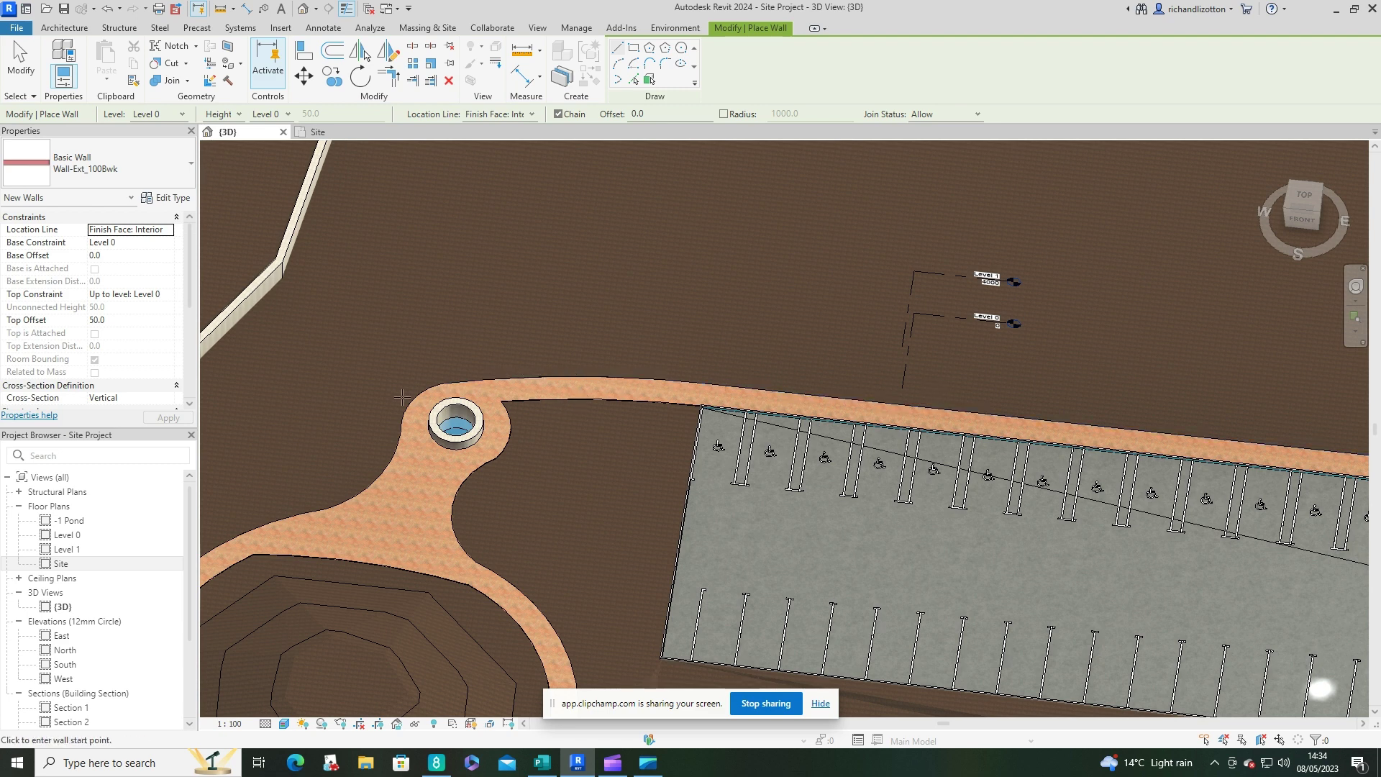
click(189, 169)
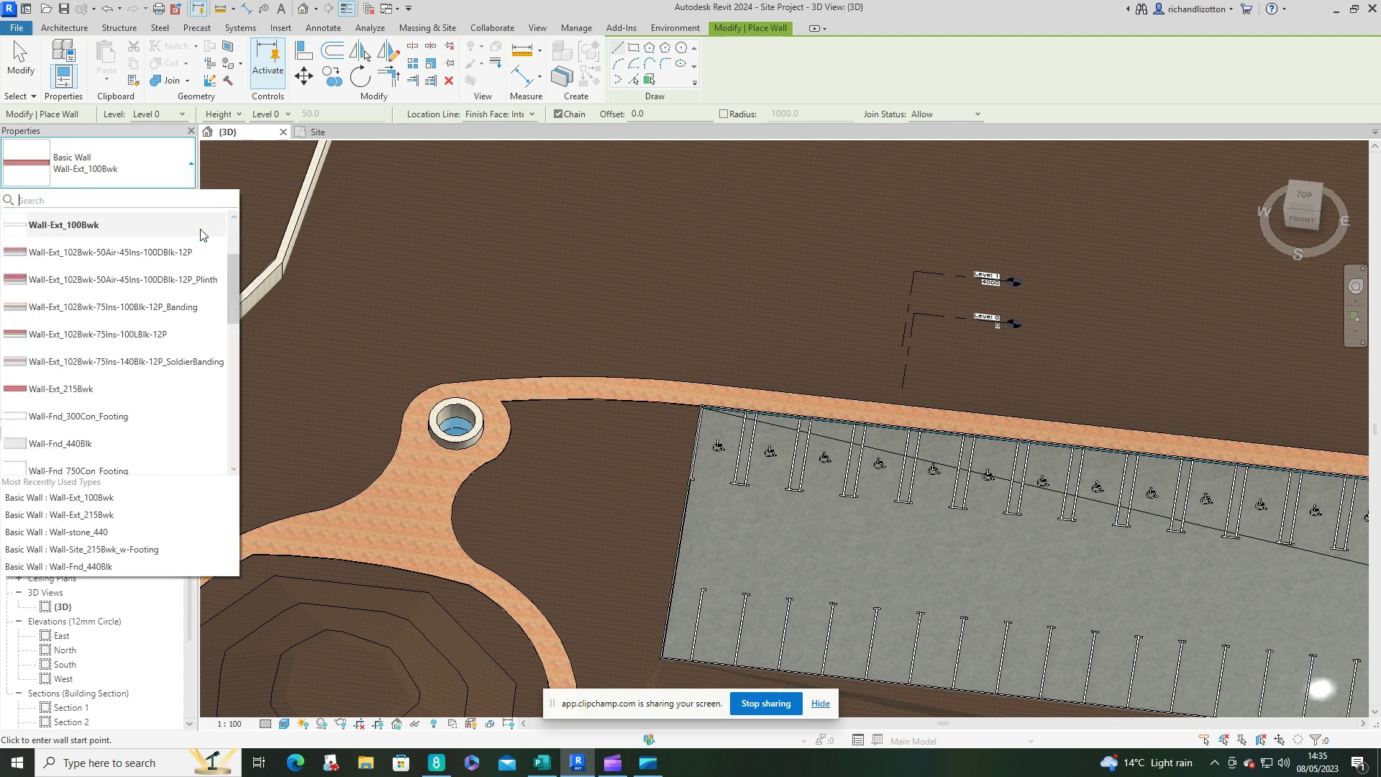
drag(236, 305, 235, 273)
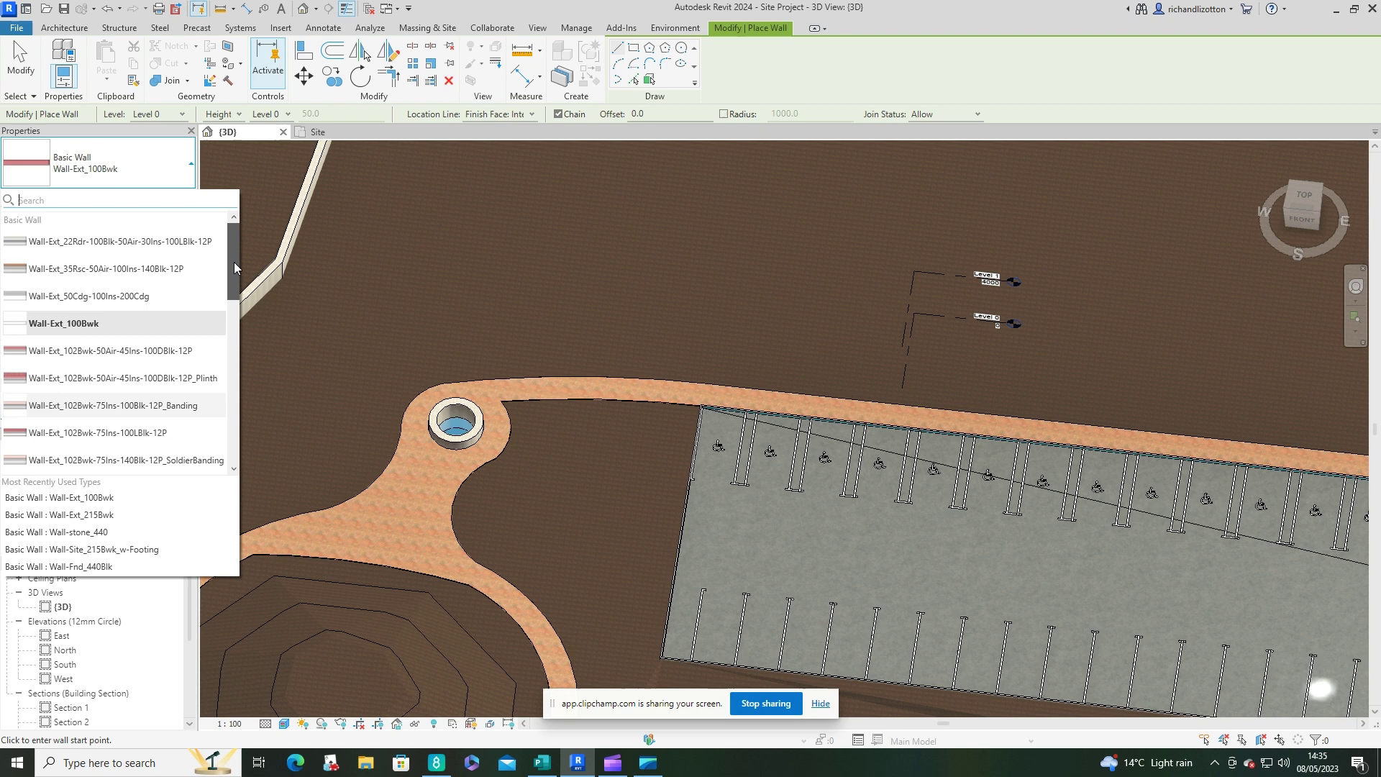
drag(234, 262, 236, 317)
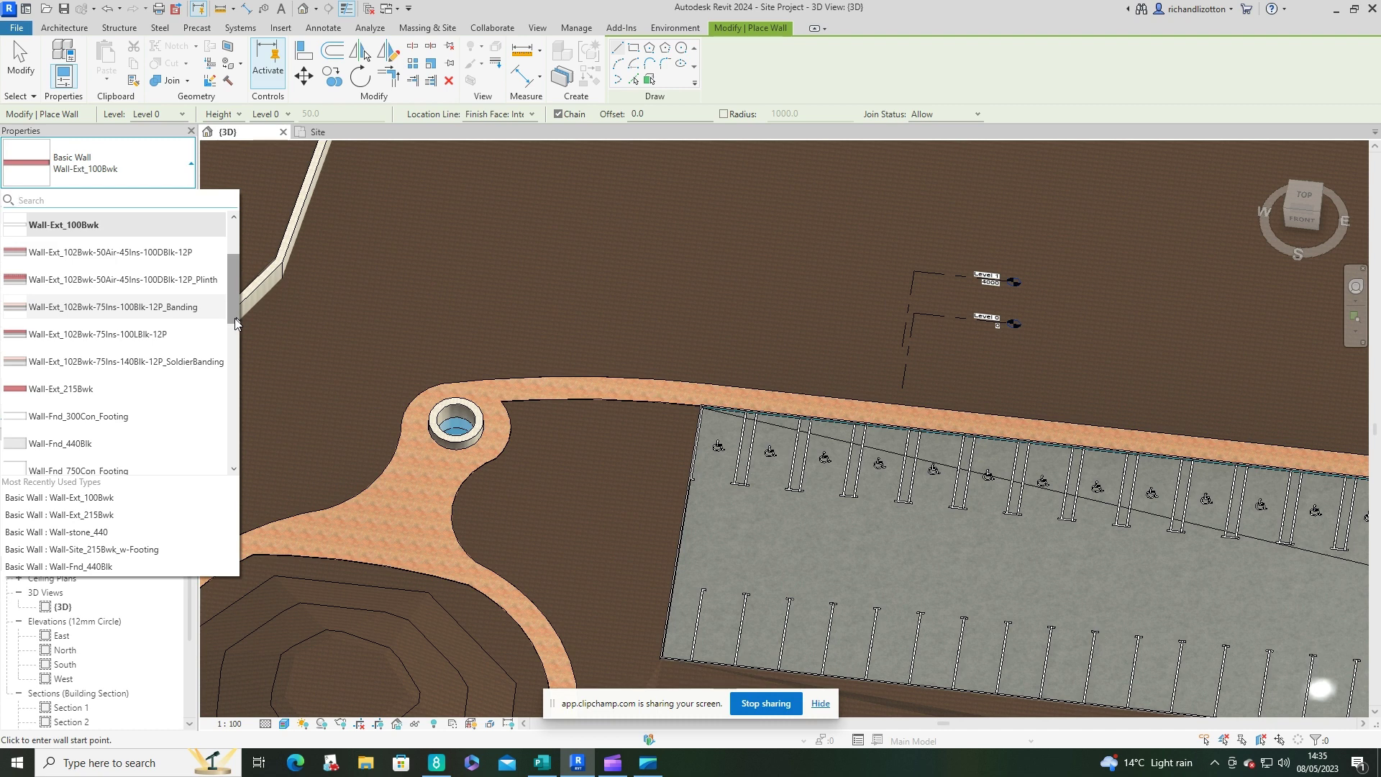
drag(236, 318, 235, 305)
click(98, 283)
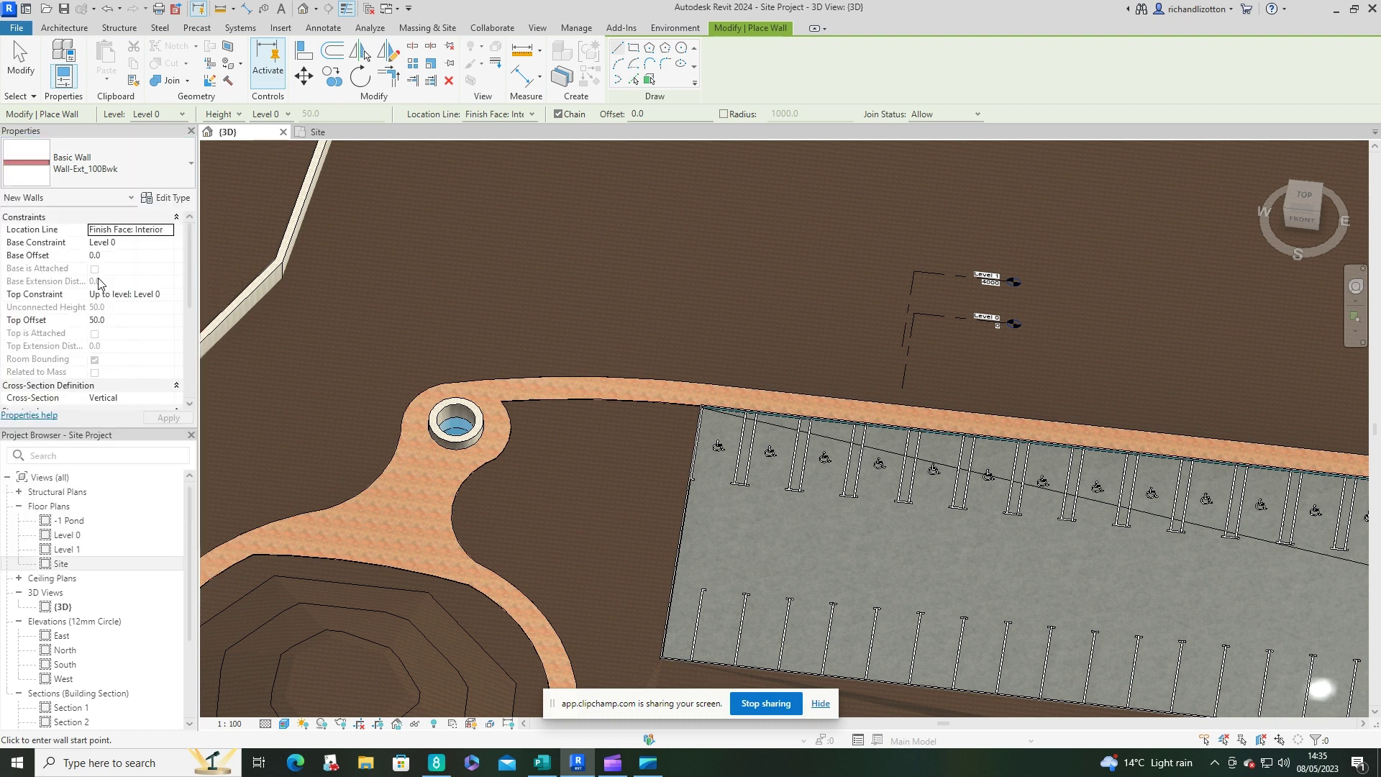
Duplicate the Wall-Ext_100Bwk type as a new type named cast in situ
click(164, 198)
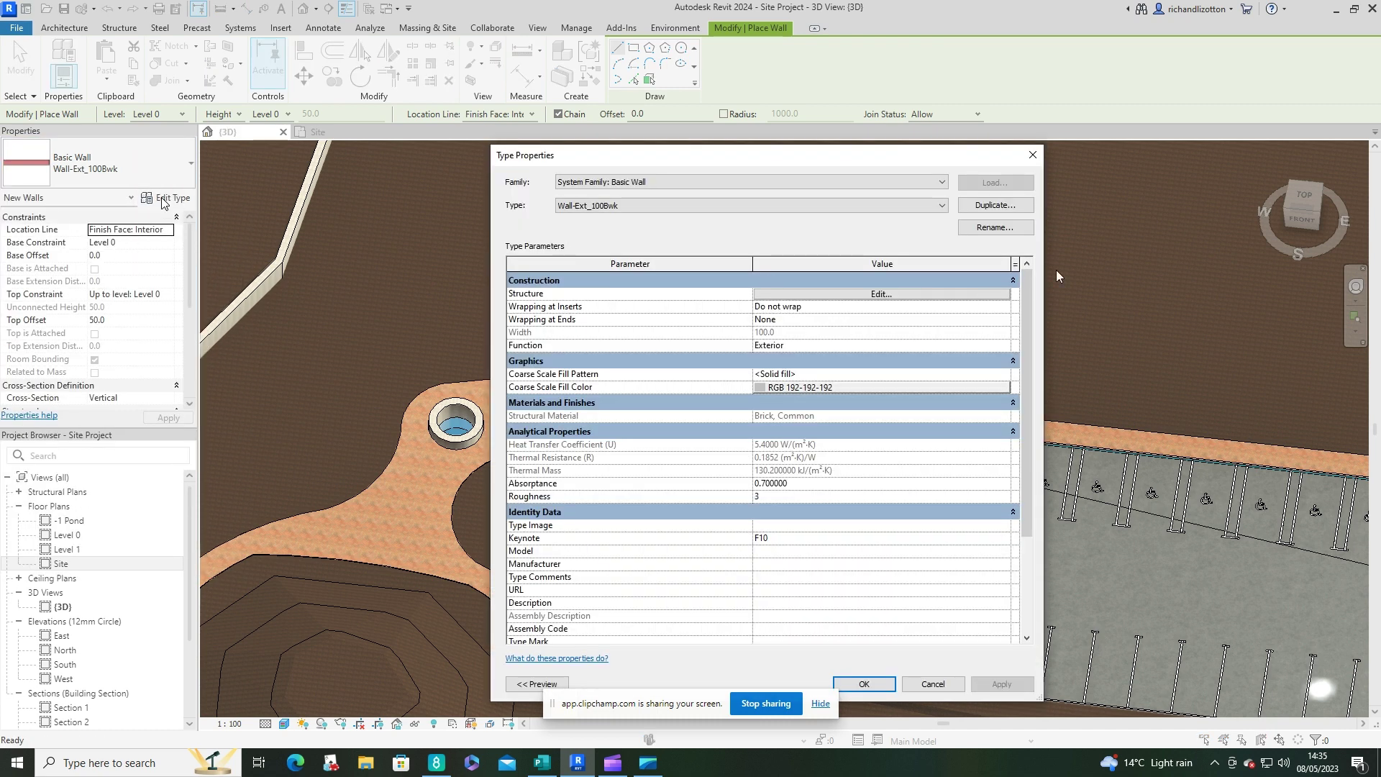
click(998, 207)
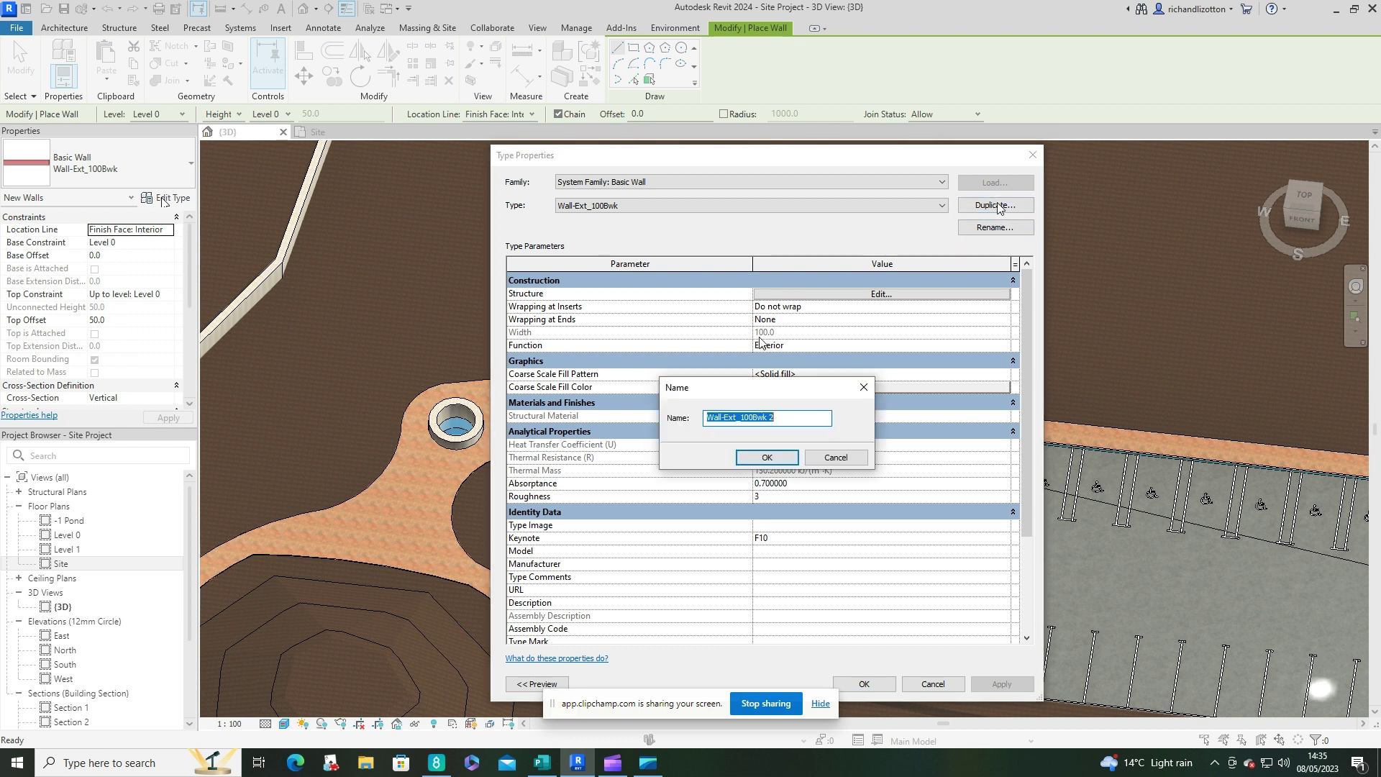
click(785, 421)
key(BackSpace)
key(BackSpace)
key(BackSpace)
key(BackSpace)
key(BackSpace)
key(BackSpace)
key(BackSpace)
key(BackSpace)
key(BackSpace)
key(BackSpace)
key(ctrl+a)
text(cast)
click(763, 458)
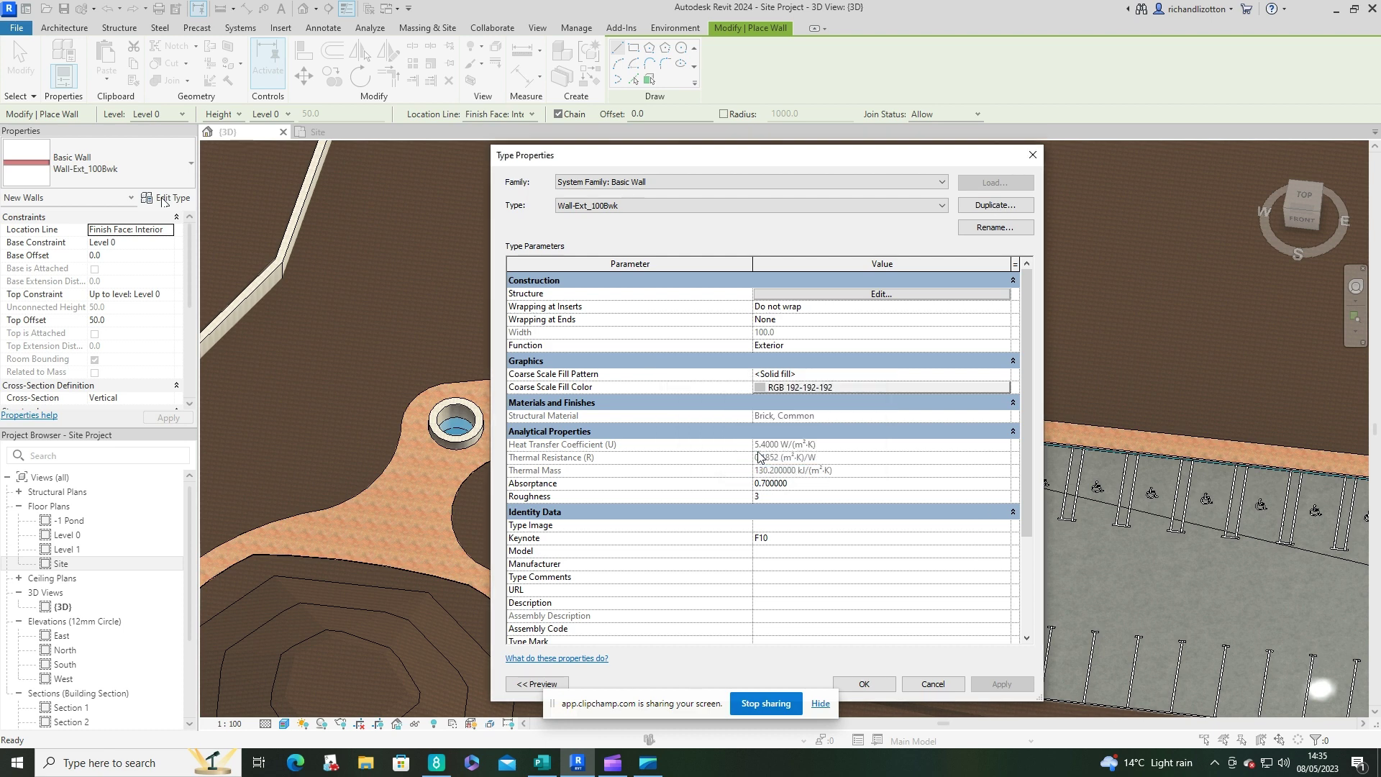
Set the type's structural layer material to Concrete, Cast In Situ and save it
click(860, 294)
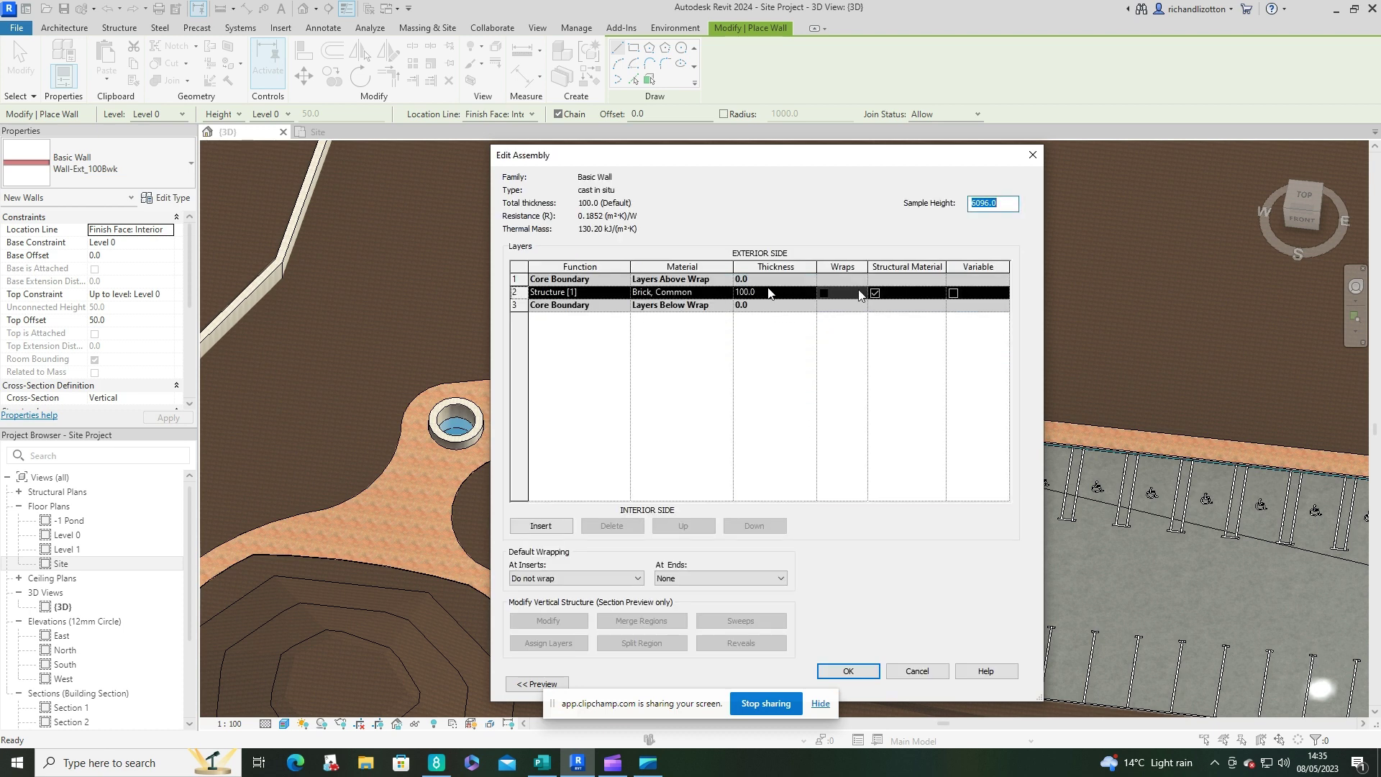
click(834, 671)
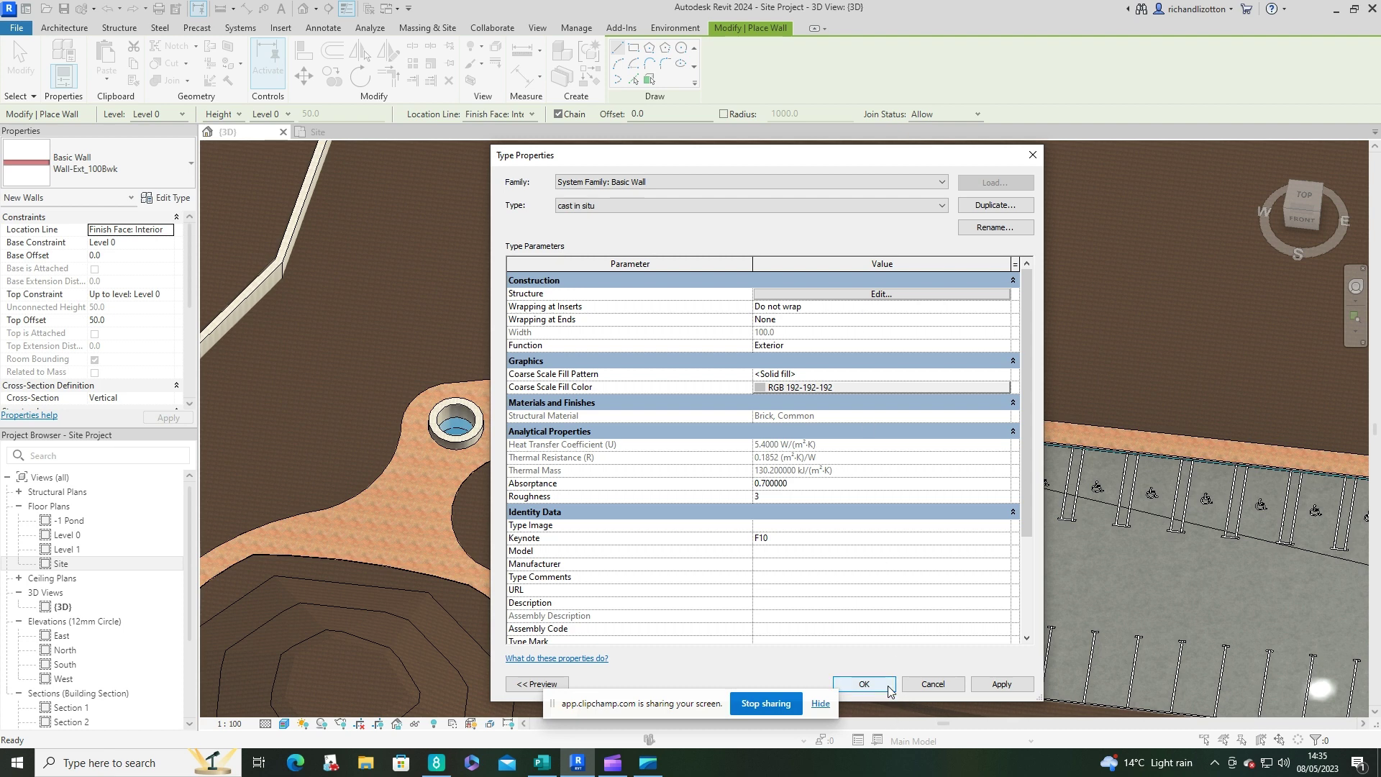
click(875, 303)
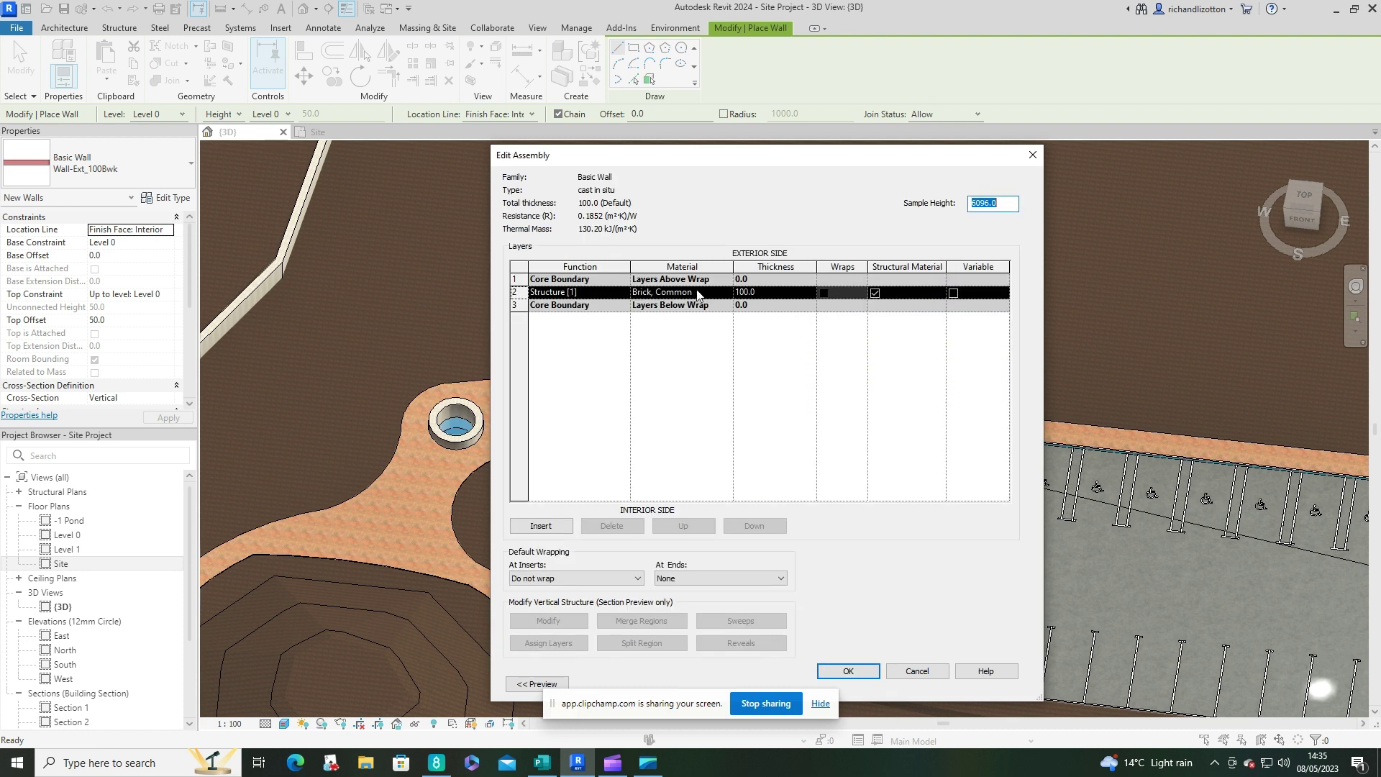
click(722, 293)
click(726, 292)
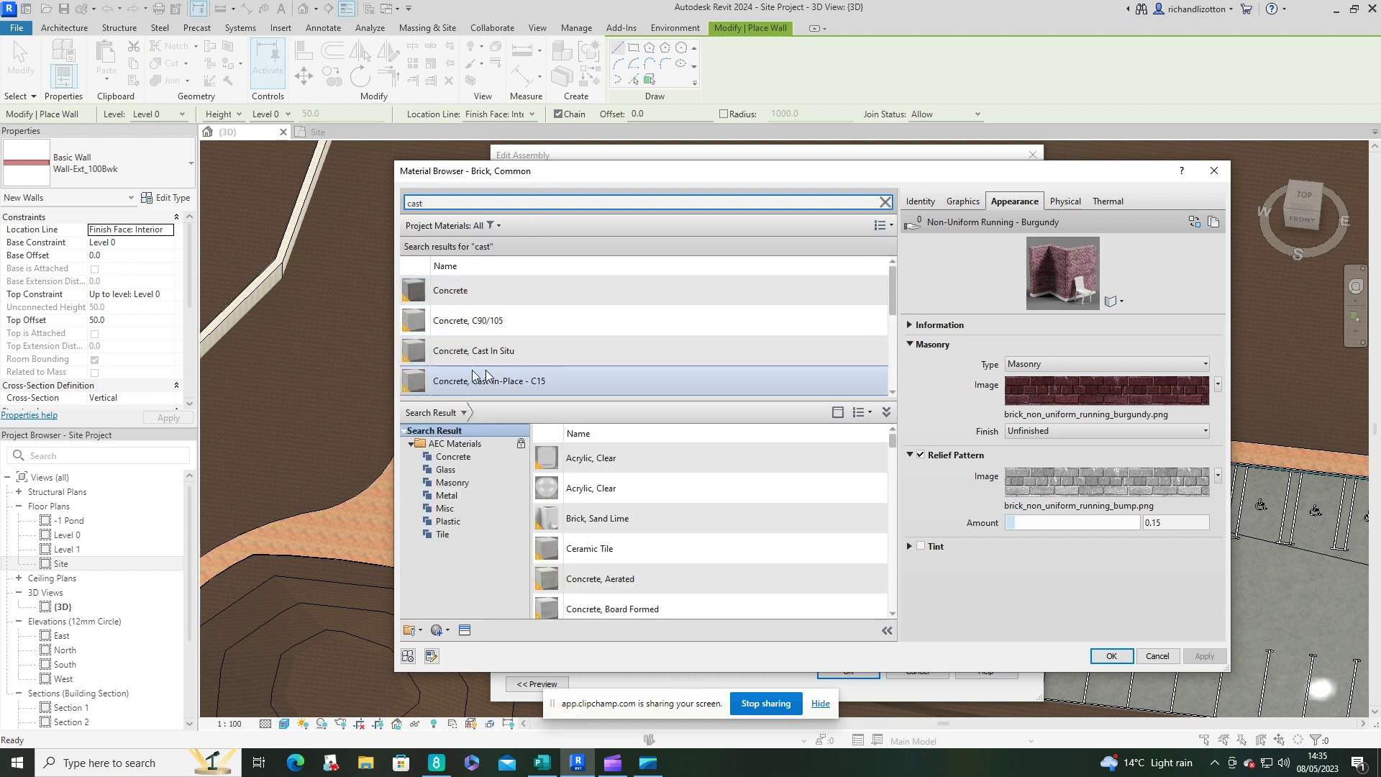
click(489, 355)
click(1111, 658)
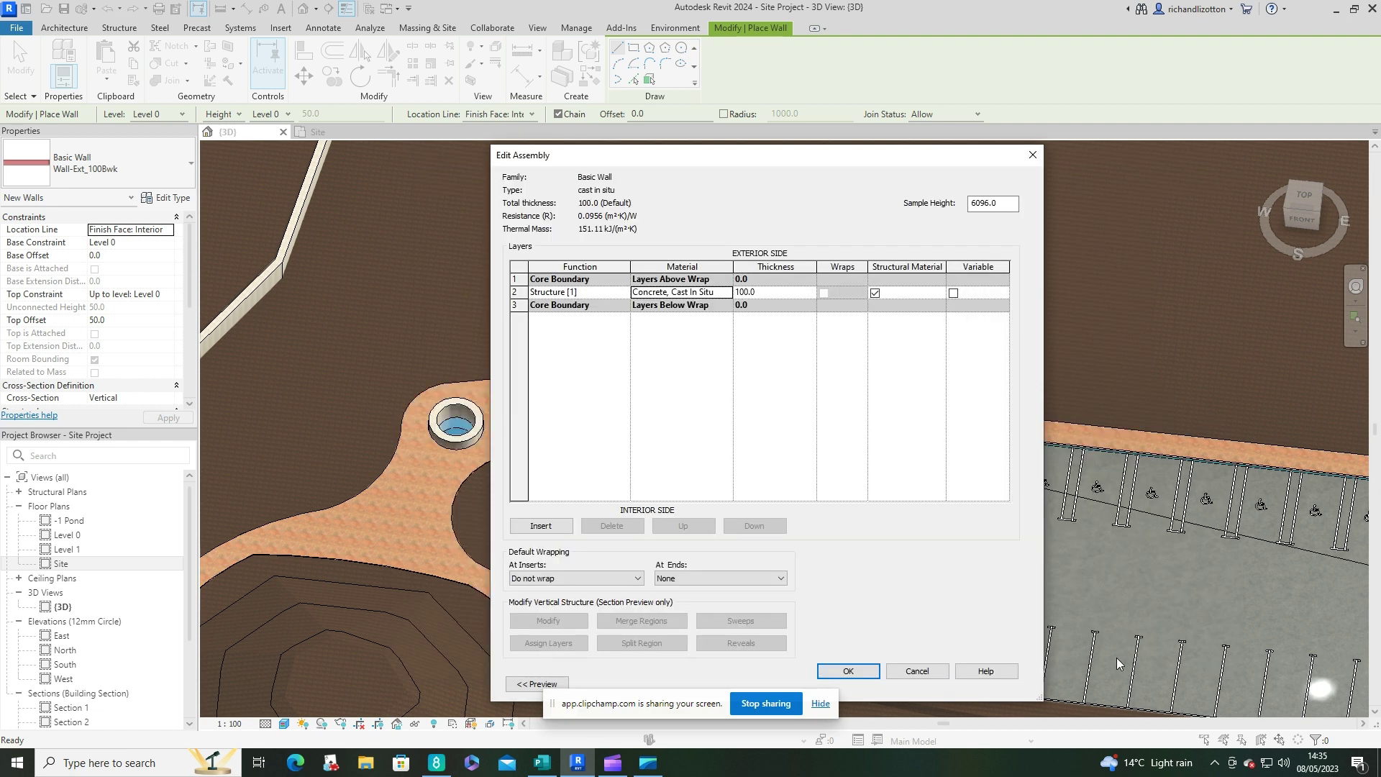
click(851, 674)
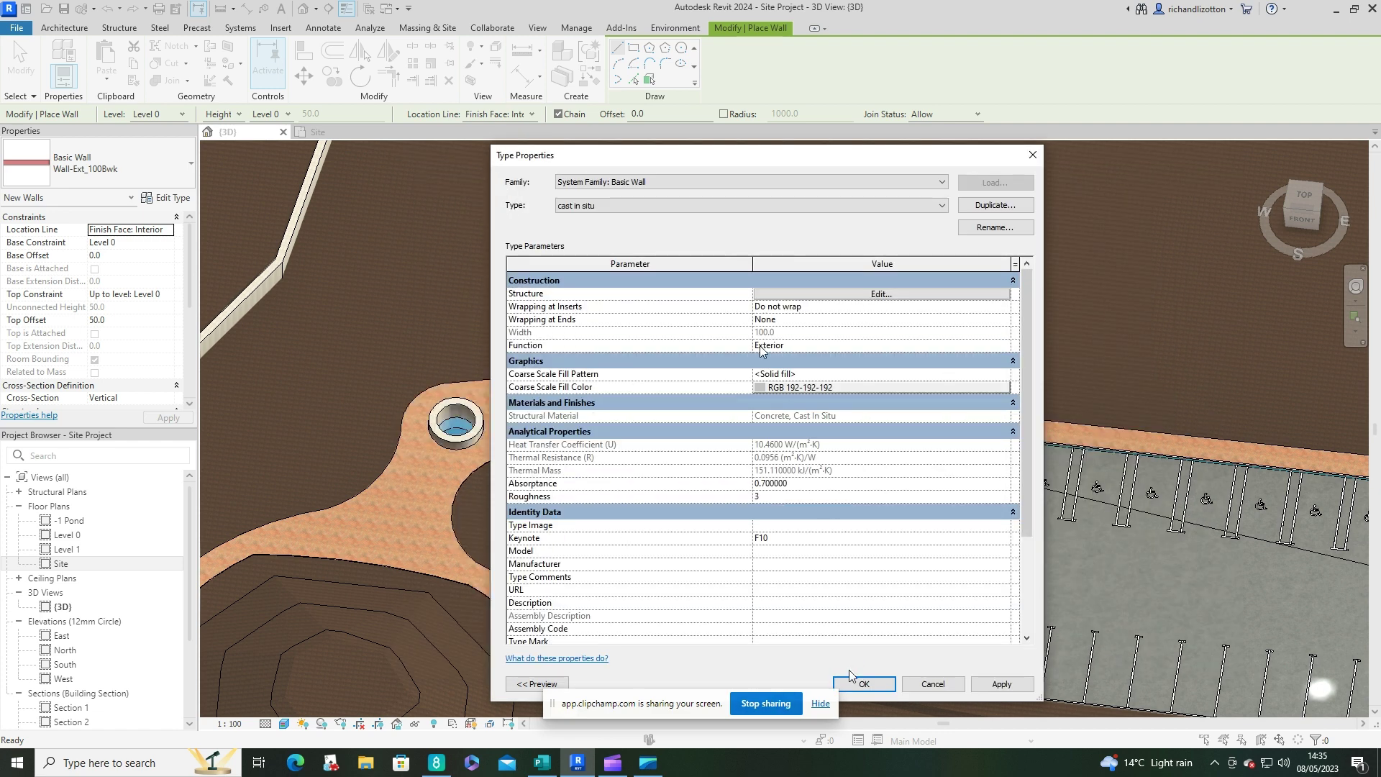
click(865, 683)
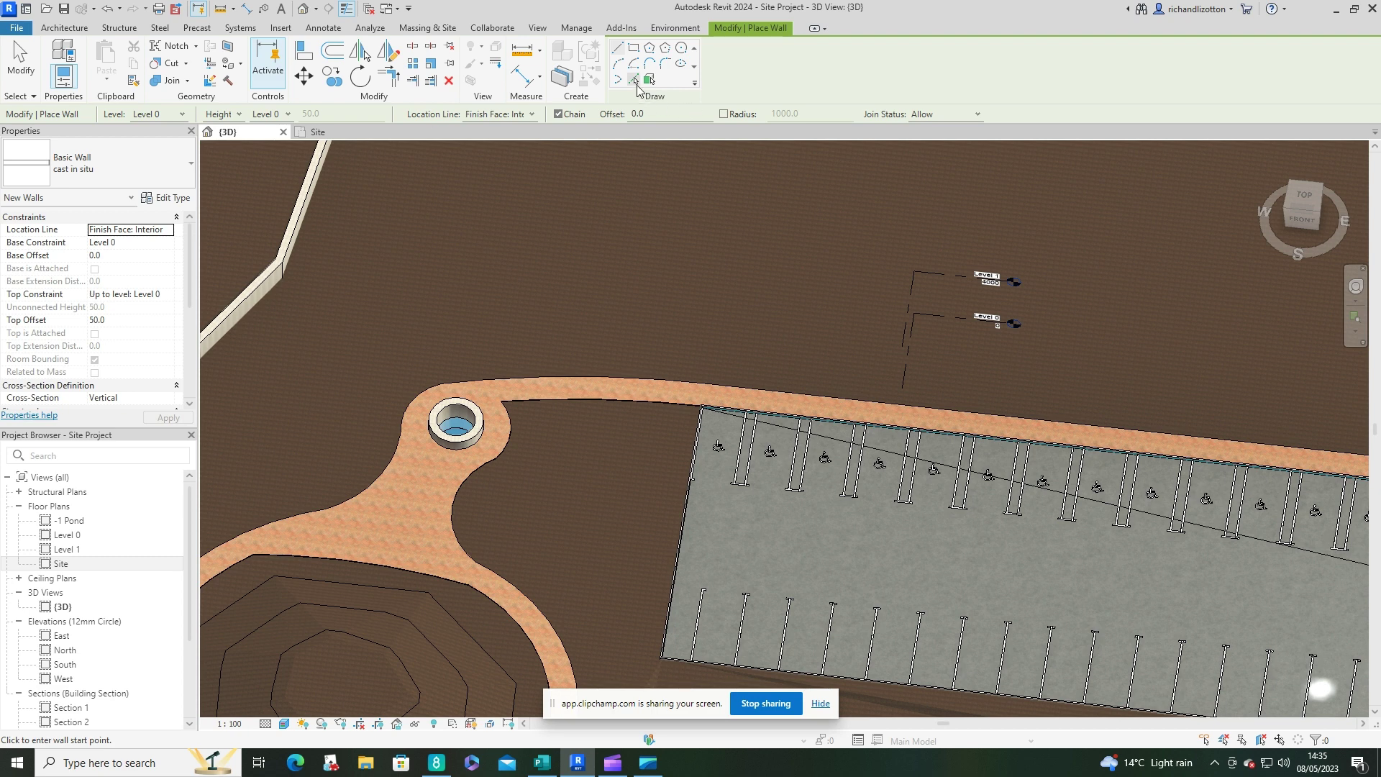
Pick the paving's right, top, upper-left arc, lower-left curved and lower-left edges for walls
scroll(723, 266, down, 3)
scroll(723, 267, down, 1)
scroll(1042, 346, up, 8)
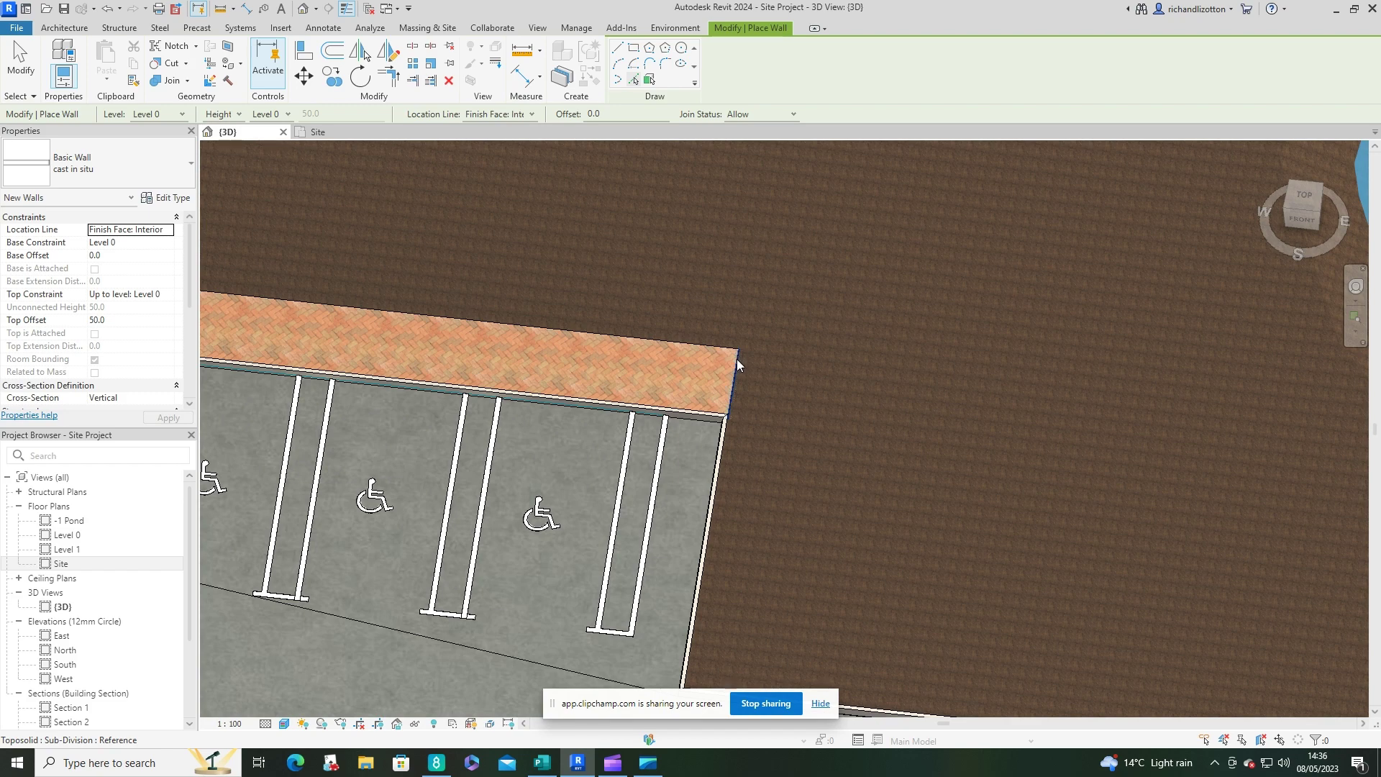
scroll(738, 365, up, 3)
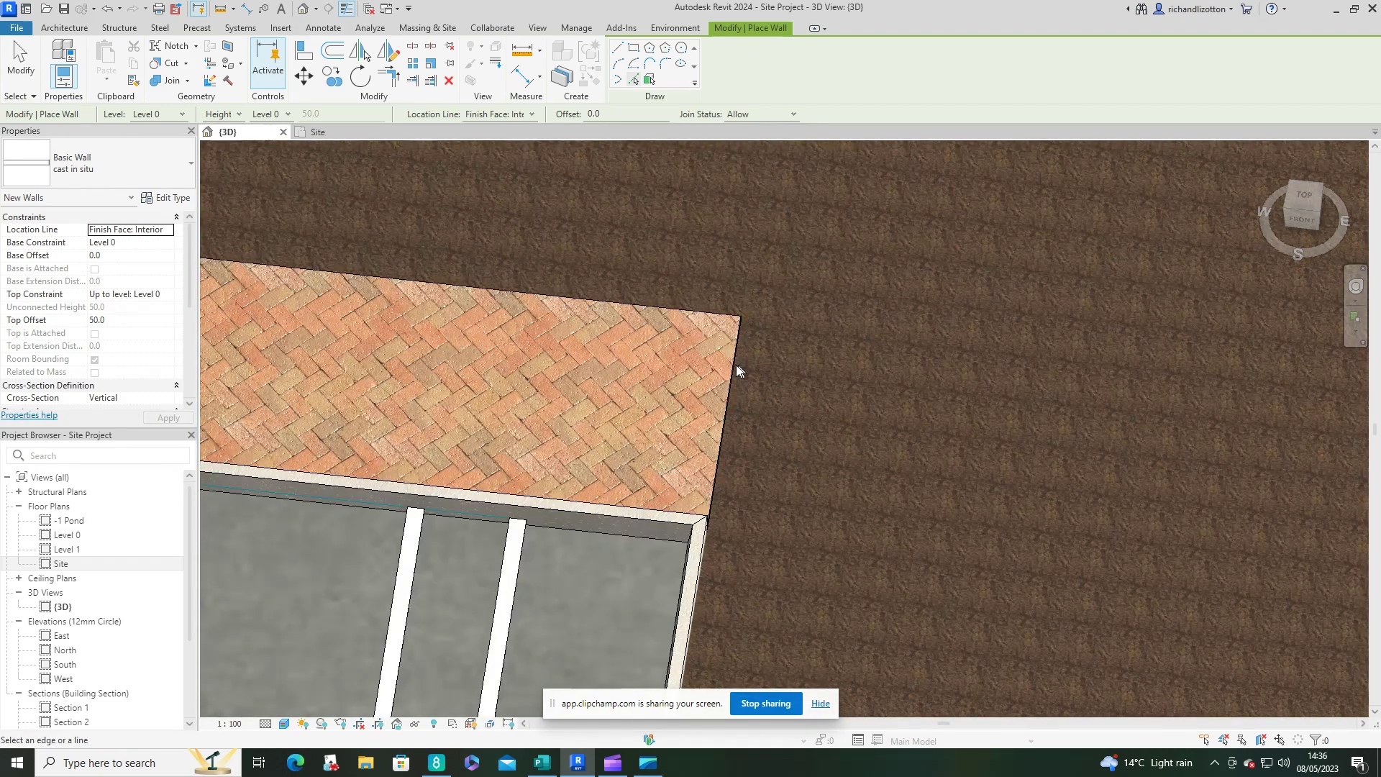
click(732, 365)
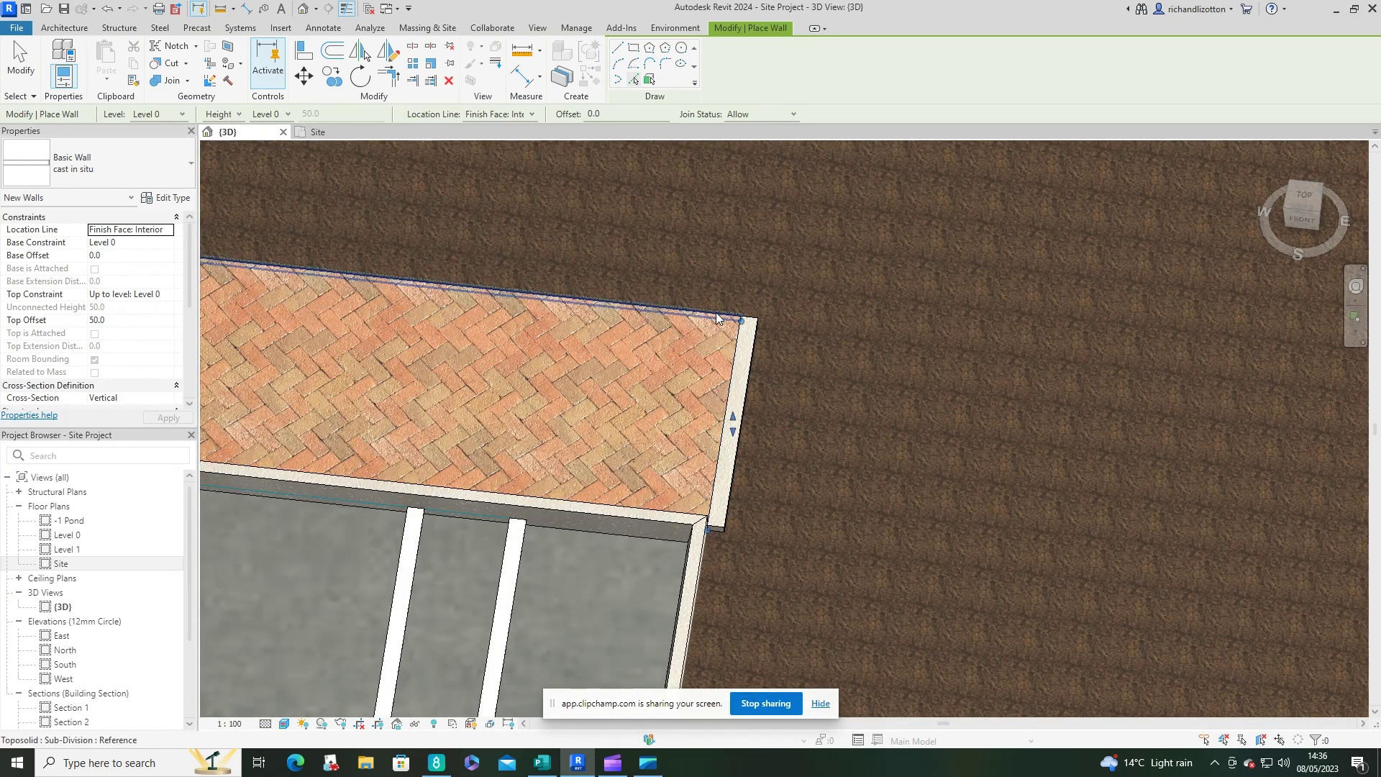
click(715, 312)
scroll(715, 312, down, 4)
shift+middle_drag(715, 317, 892, 376)
scroll(863, 338, down, 5)
scroll(892, 376, up, 4)
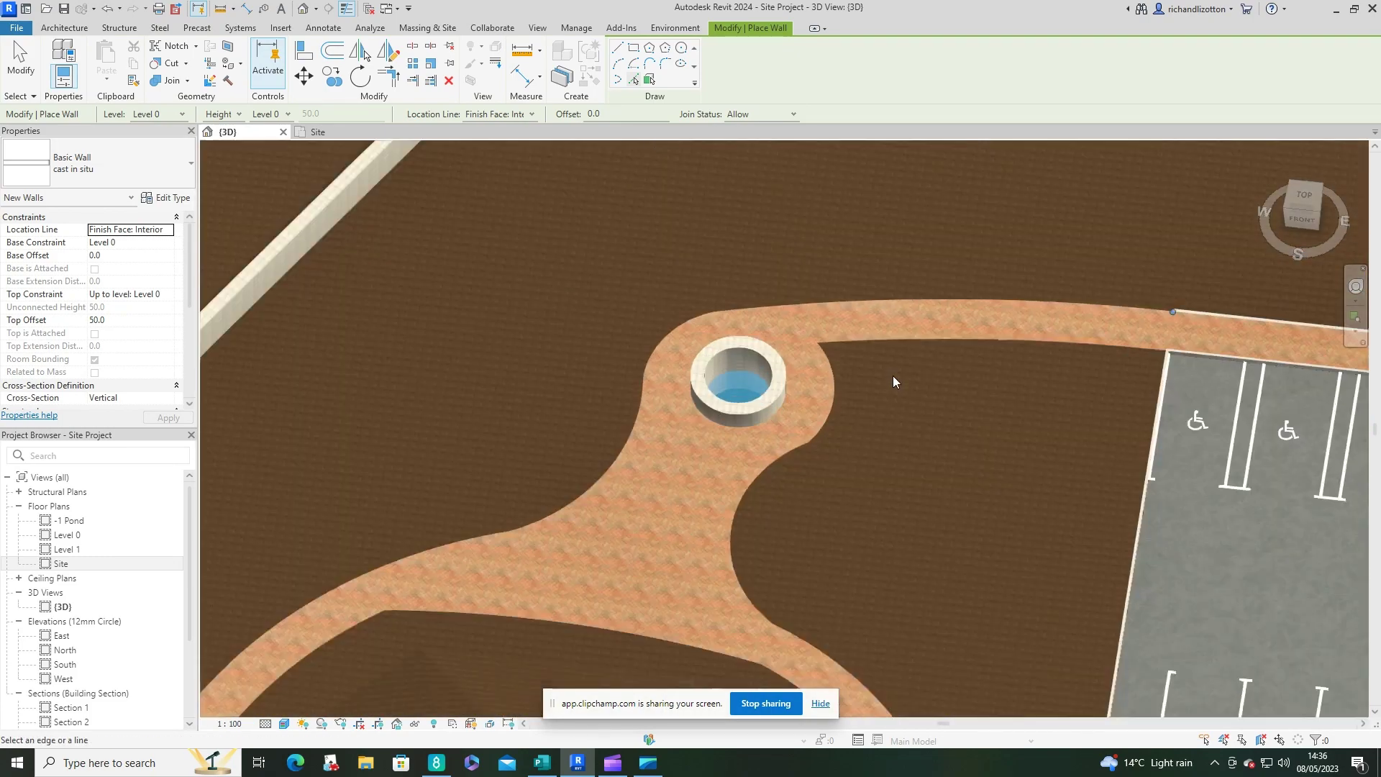
click(928, 274)
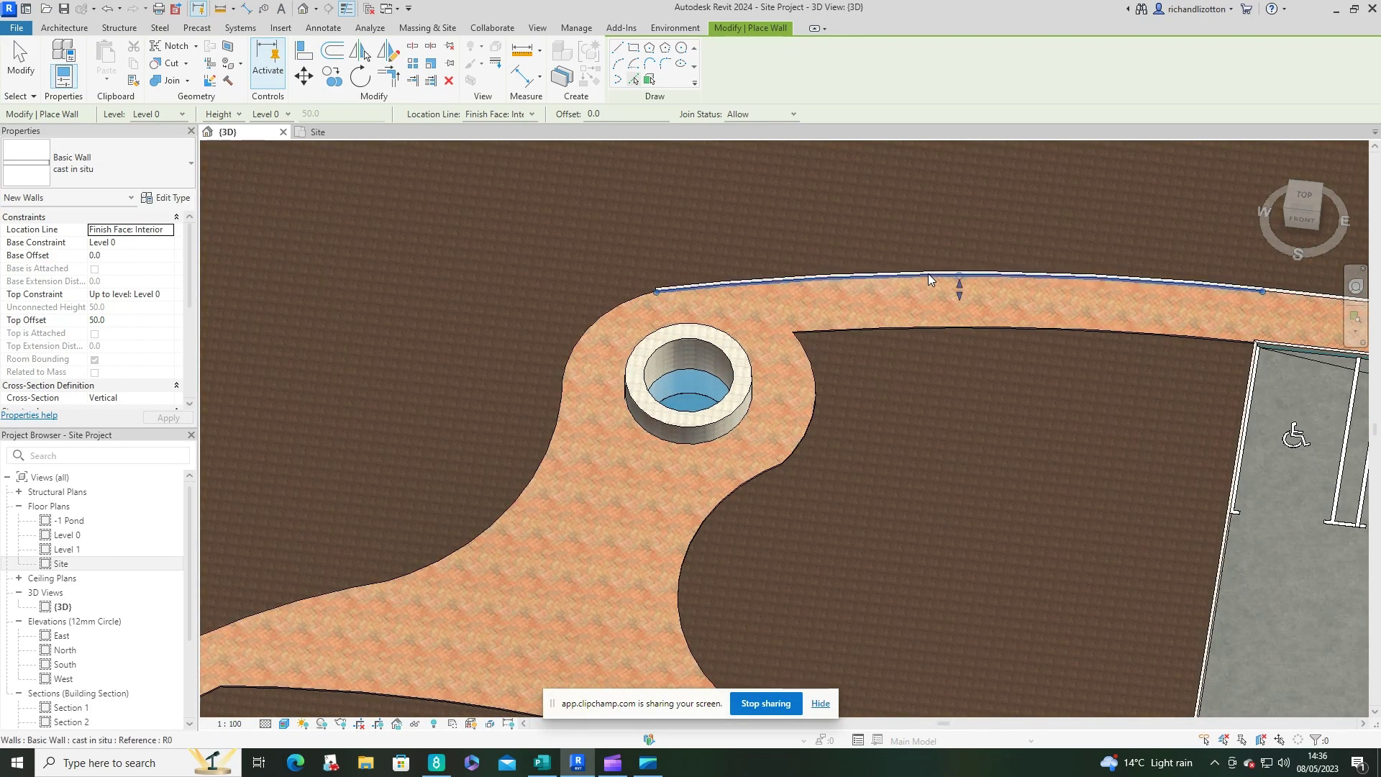
click(613, 308)
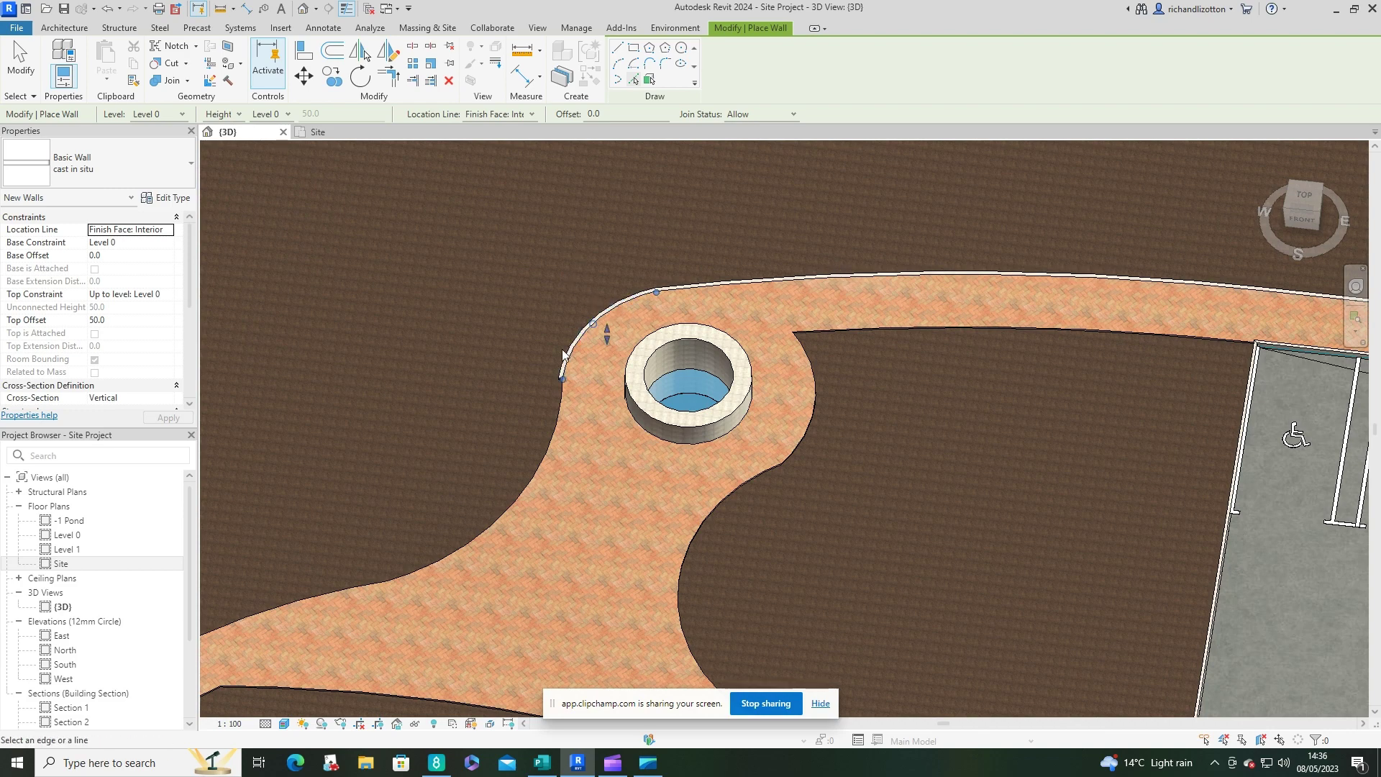
click(553, 421)
click(374, 599)
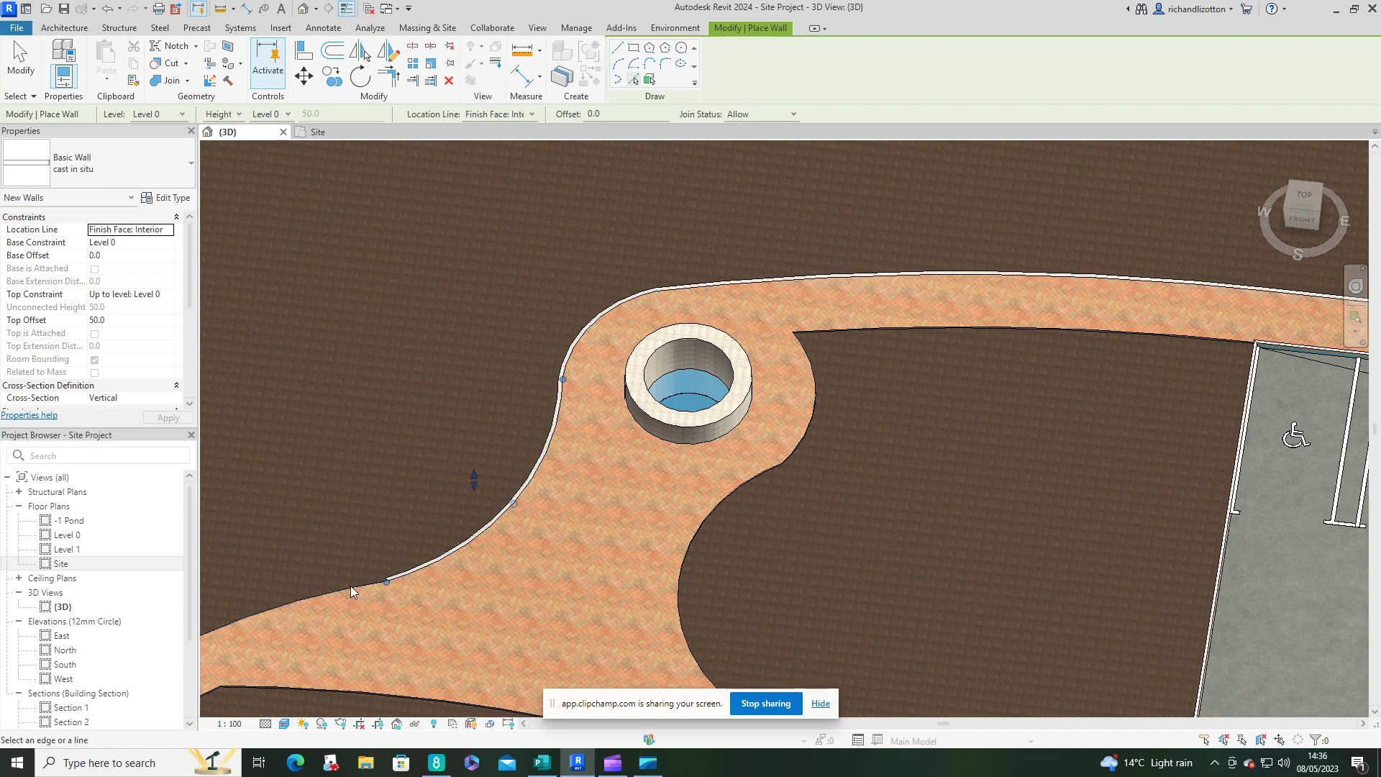
Place walls along the pond ring's left, bottom and right arcs
scroll(364, 556, down, 4)
middle_drag(364, 556, 563, 155)
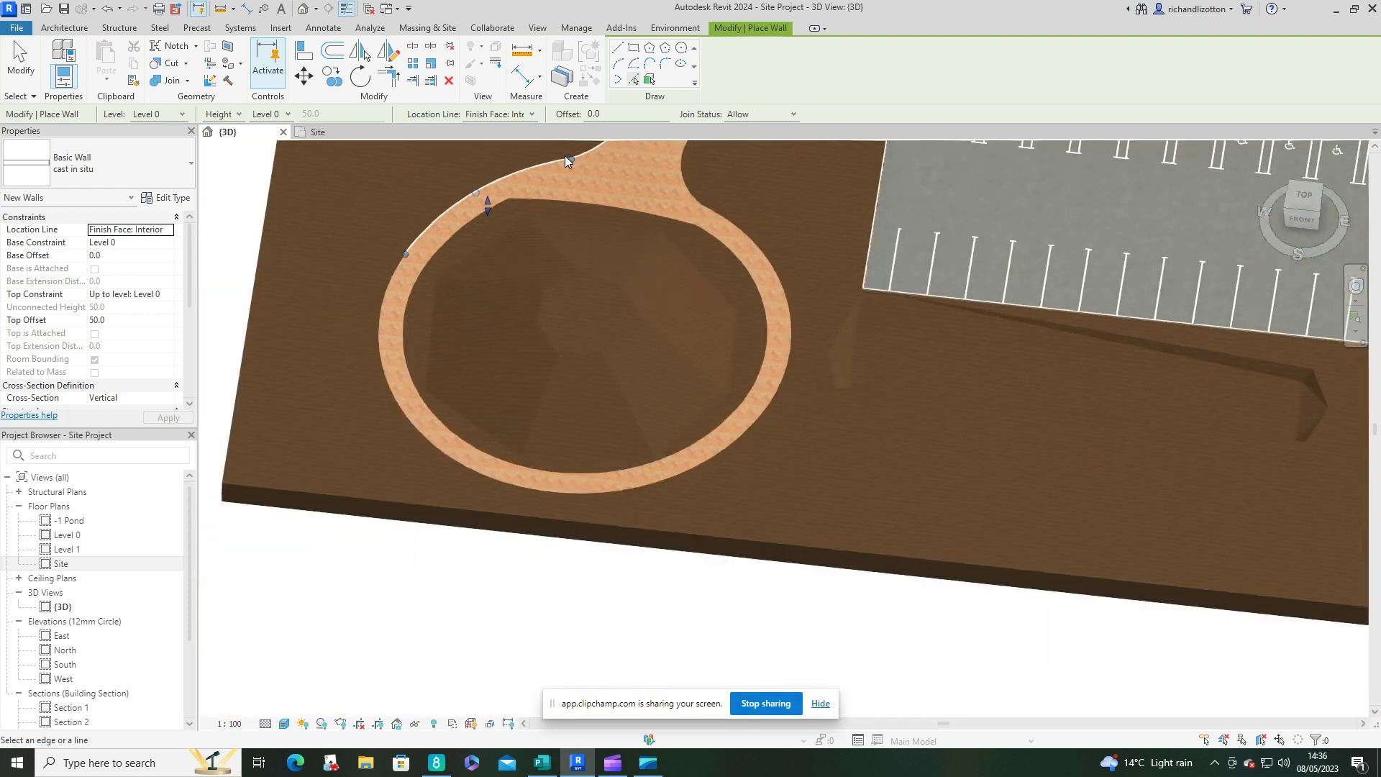
click(380, 308)
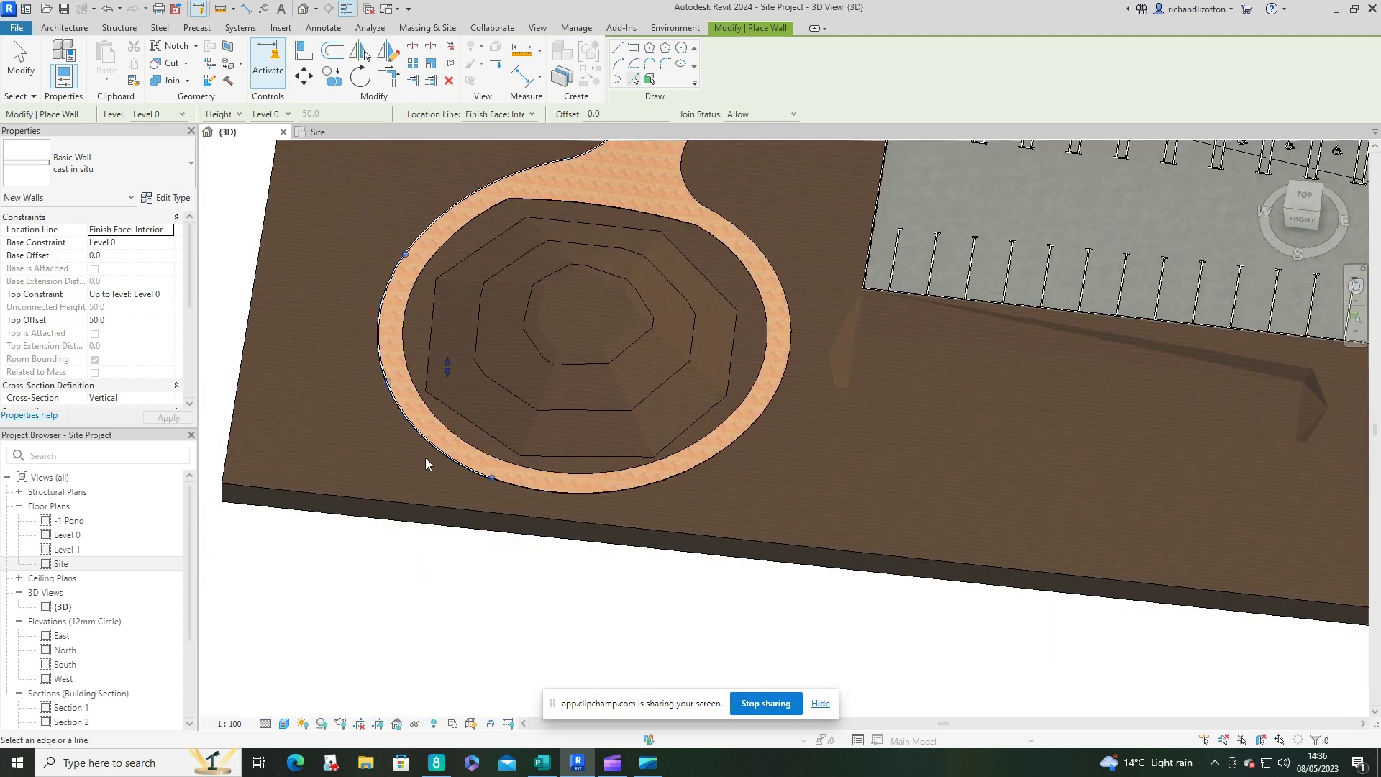
click(625, 489)
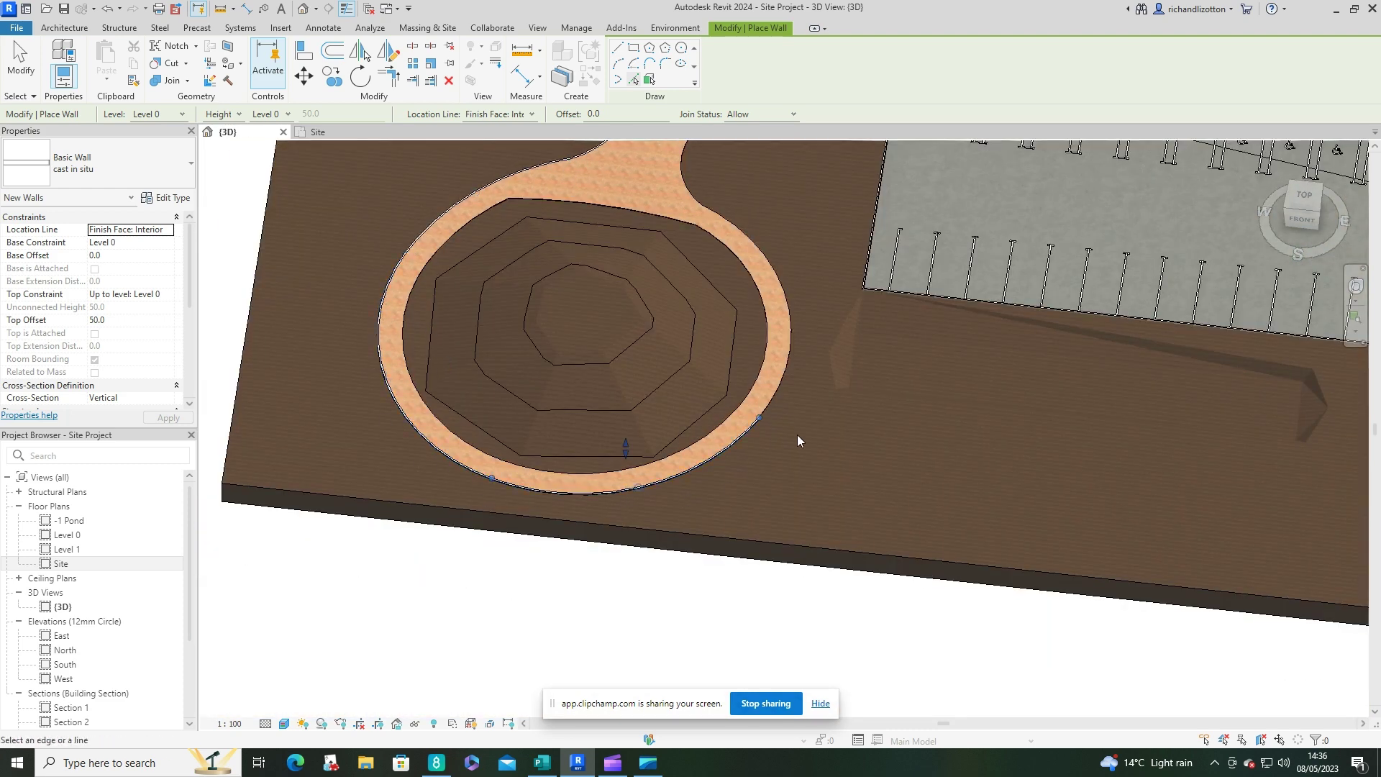
click(784, 374)
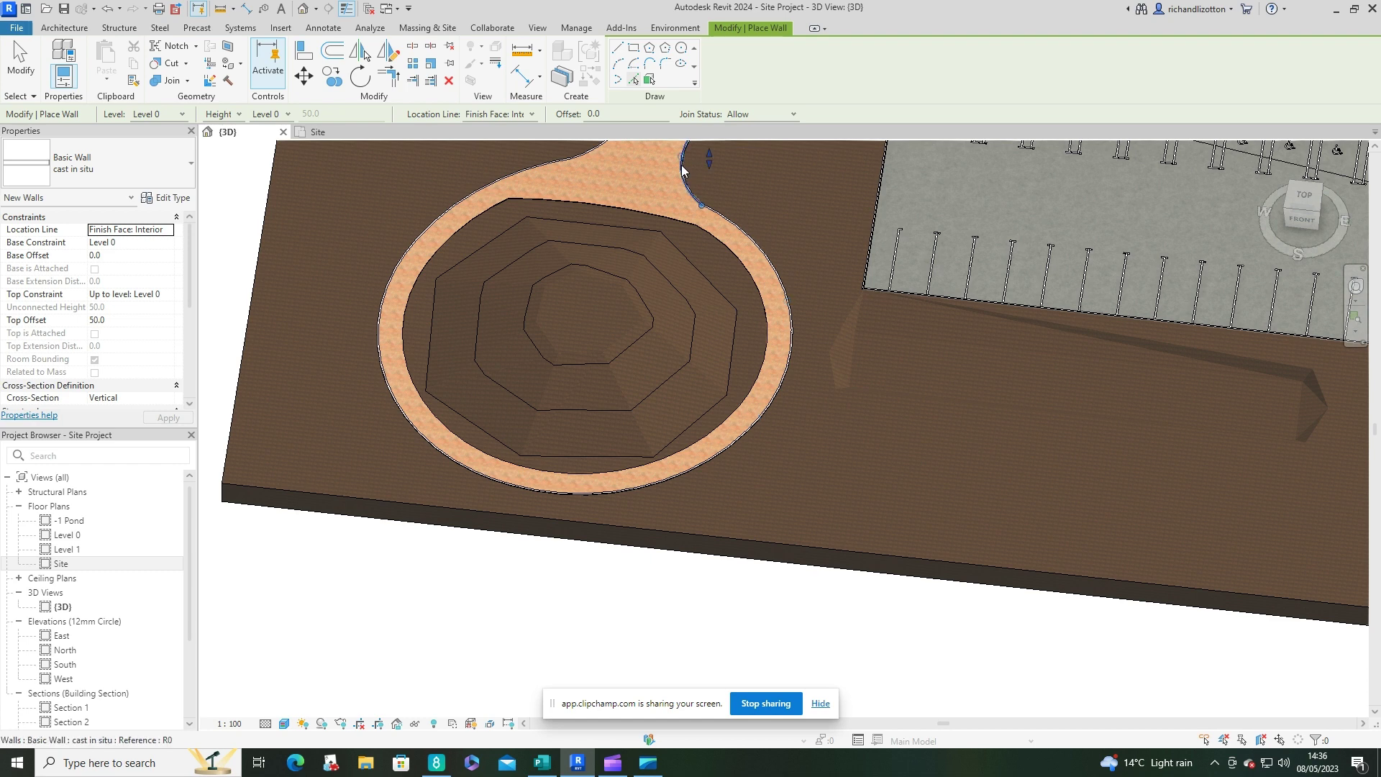
Place walls along the inner edges toward parking, the neck arc and ring's upper edge
middle_drag(743, 187, 675, 394)
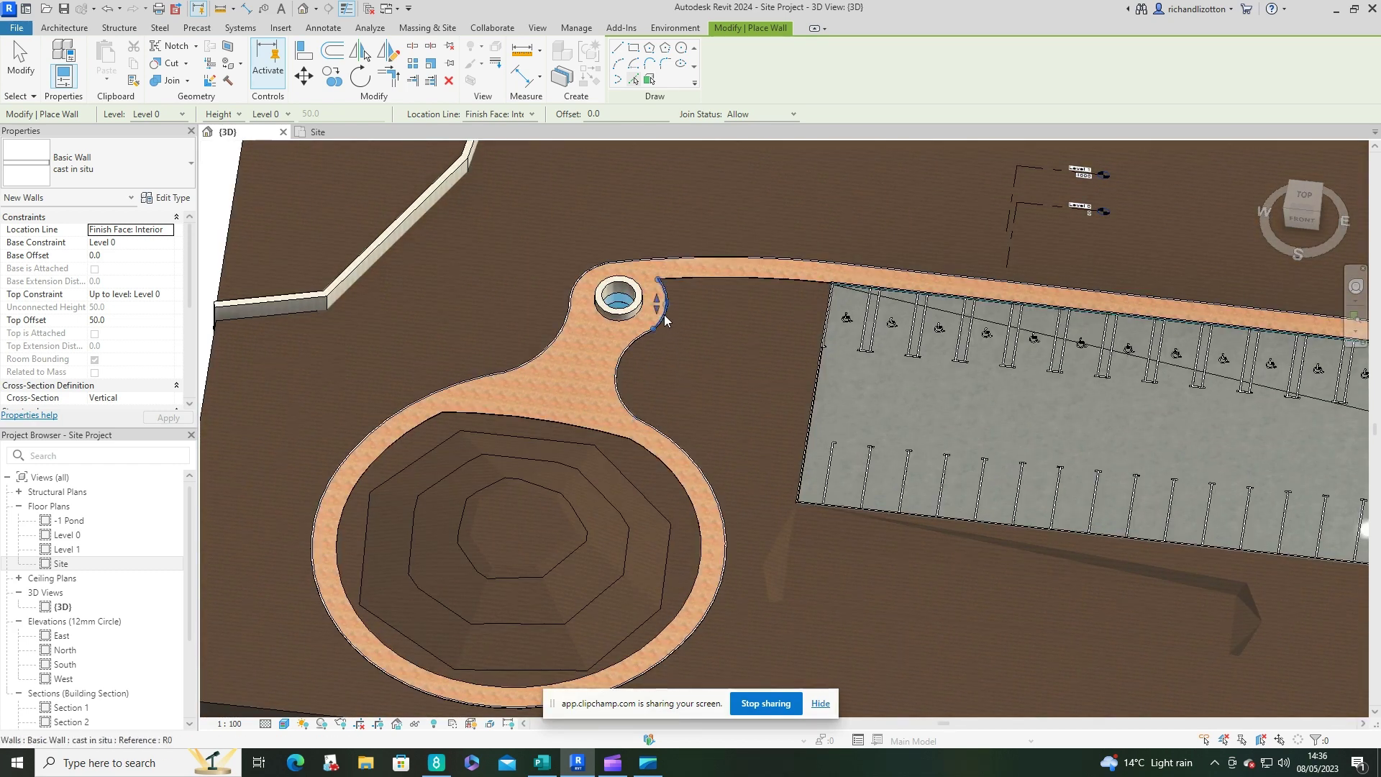
click(696, 278)
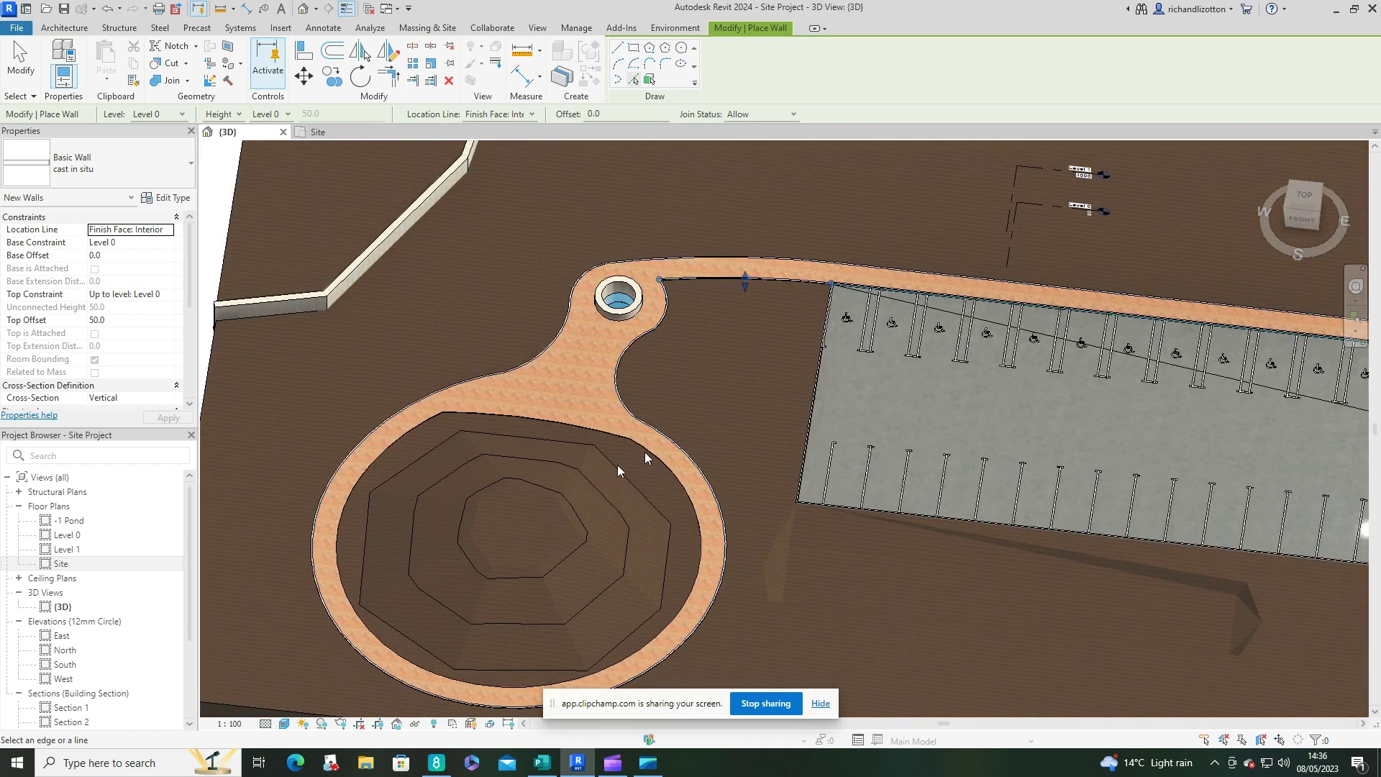
click(649, 449)
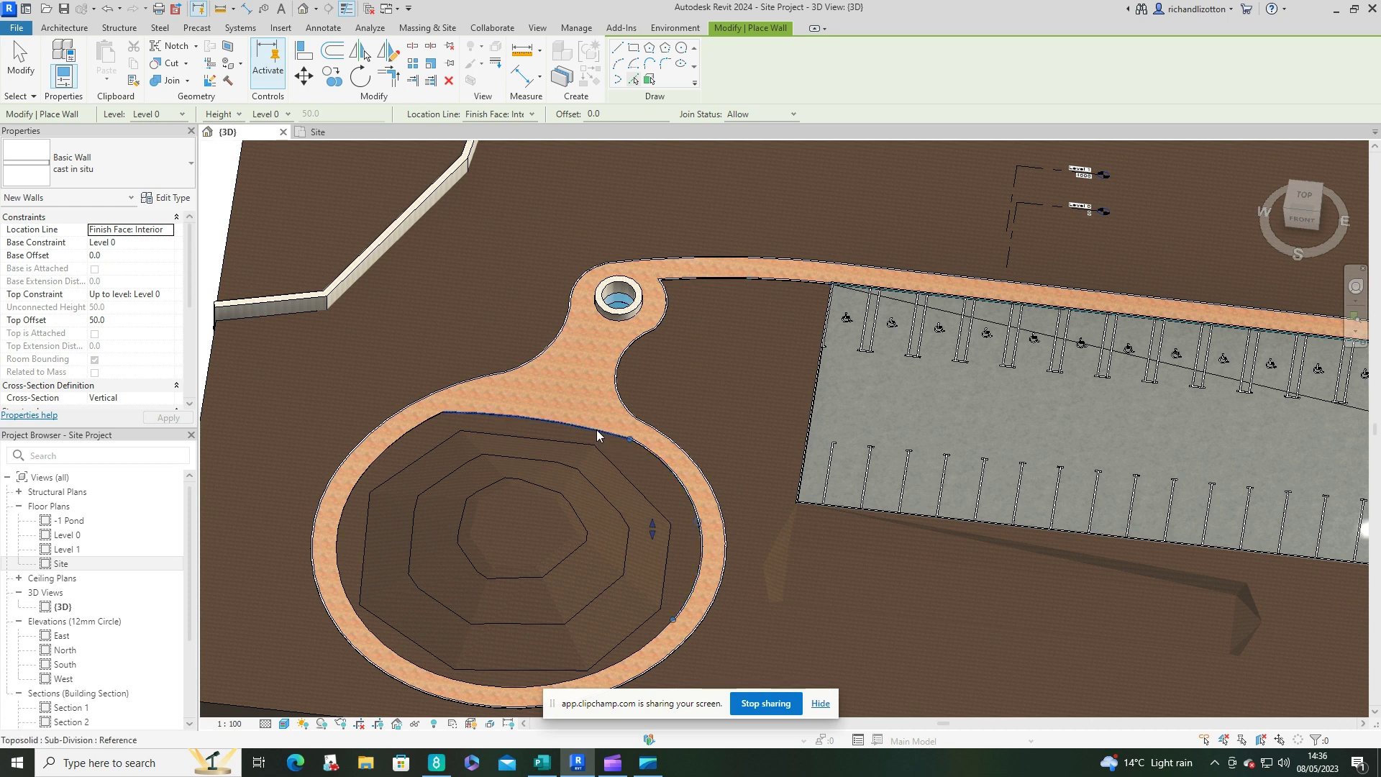
click(598, 431)
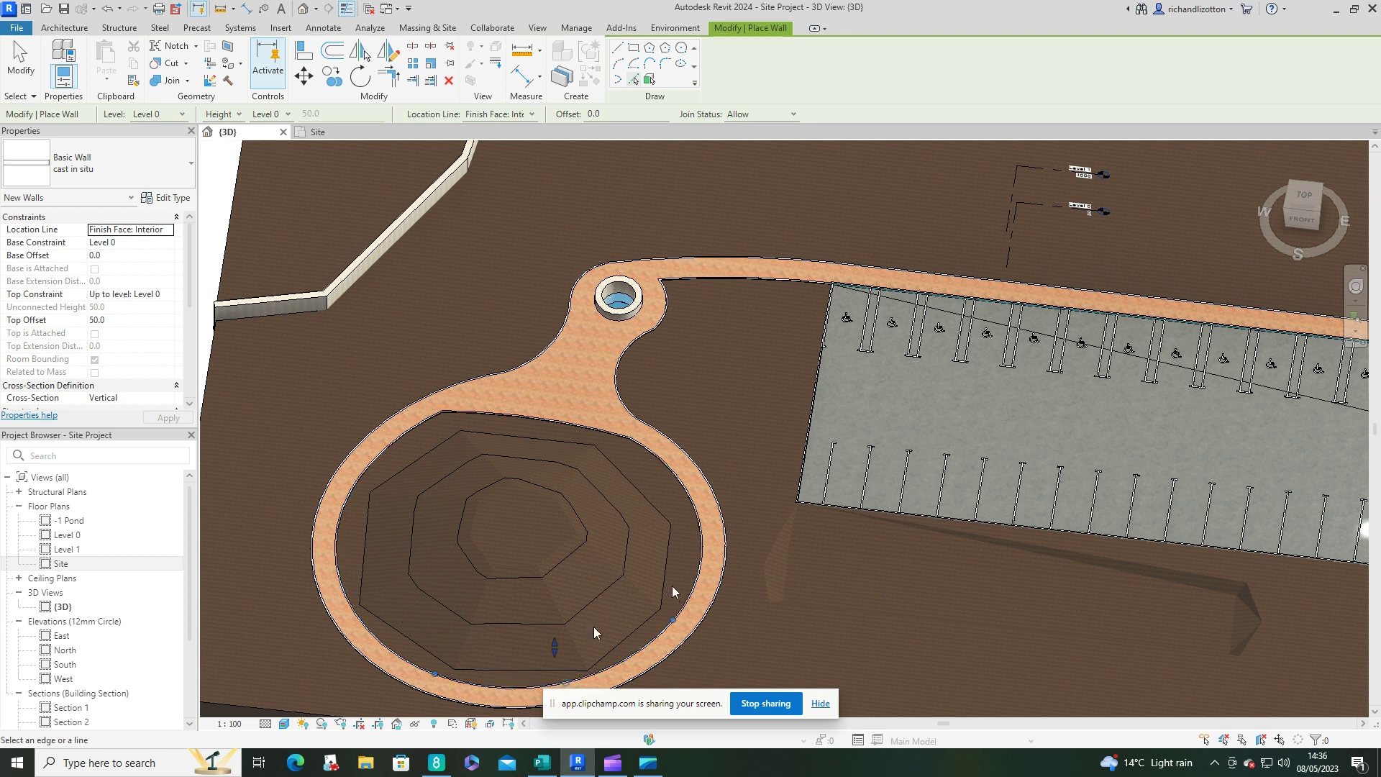
scroll(593, 627, up, 5)
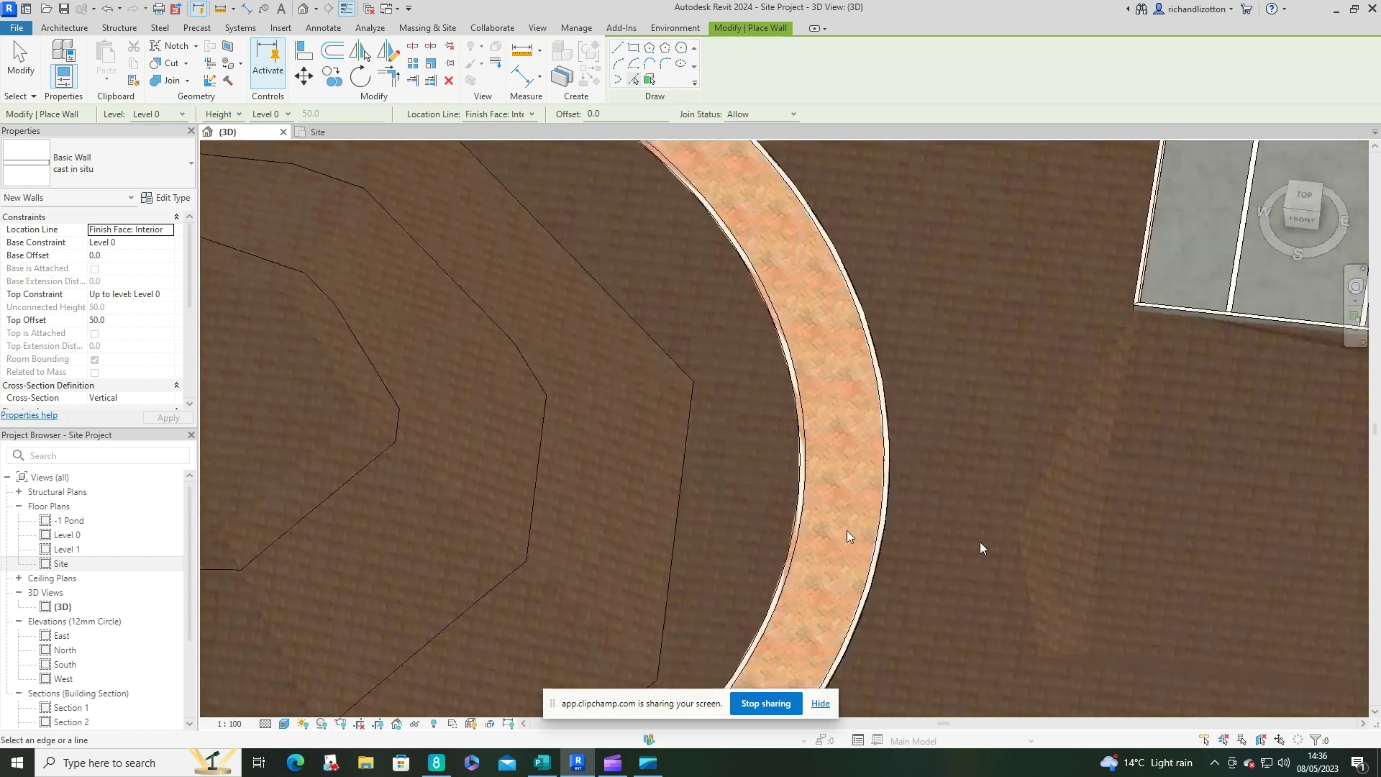
Orbit the 3D view and place a cast in situ wall along the path's upper edge
scroll(984, 553, down, 4)
shift+middle_drag(974, 552, 904, 432)
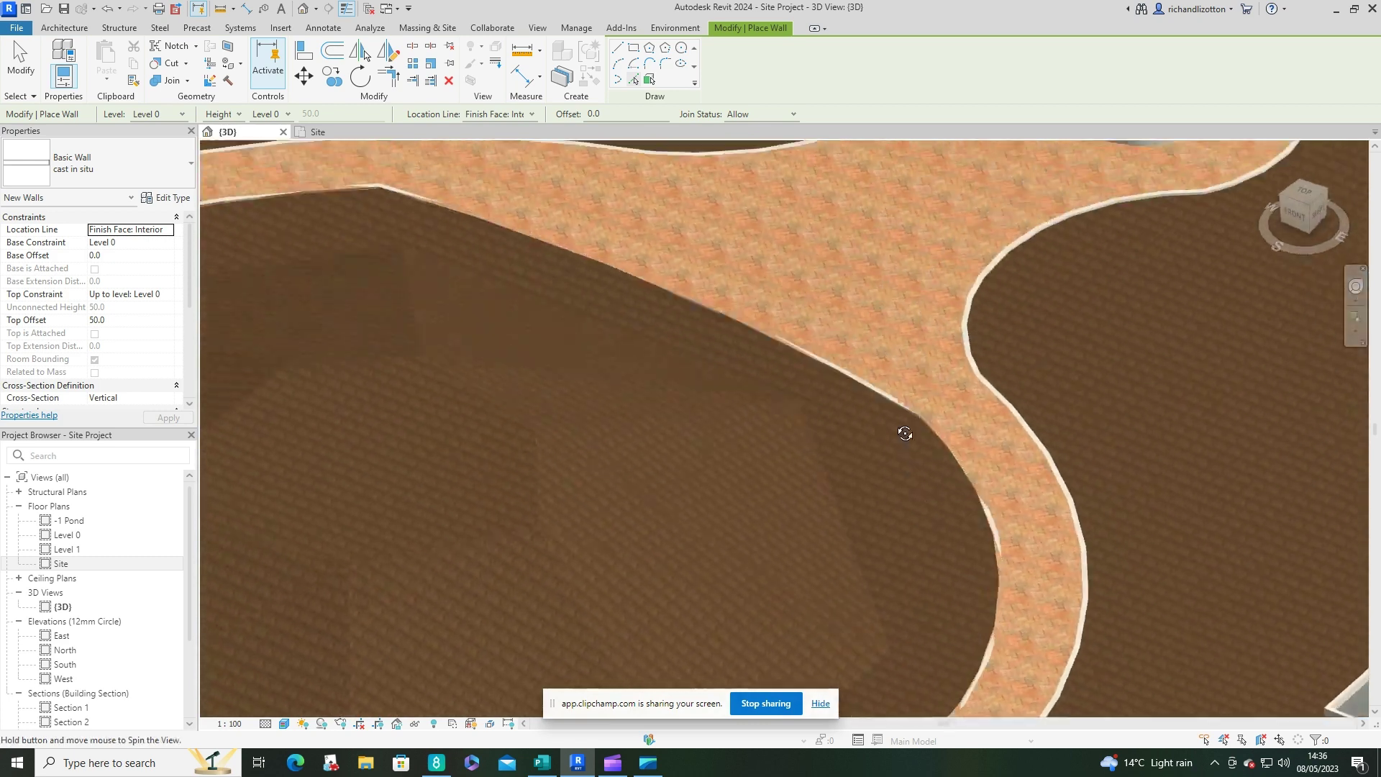
middle_drag(1172, 379, 1145, 403)
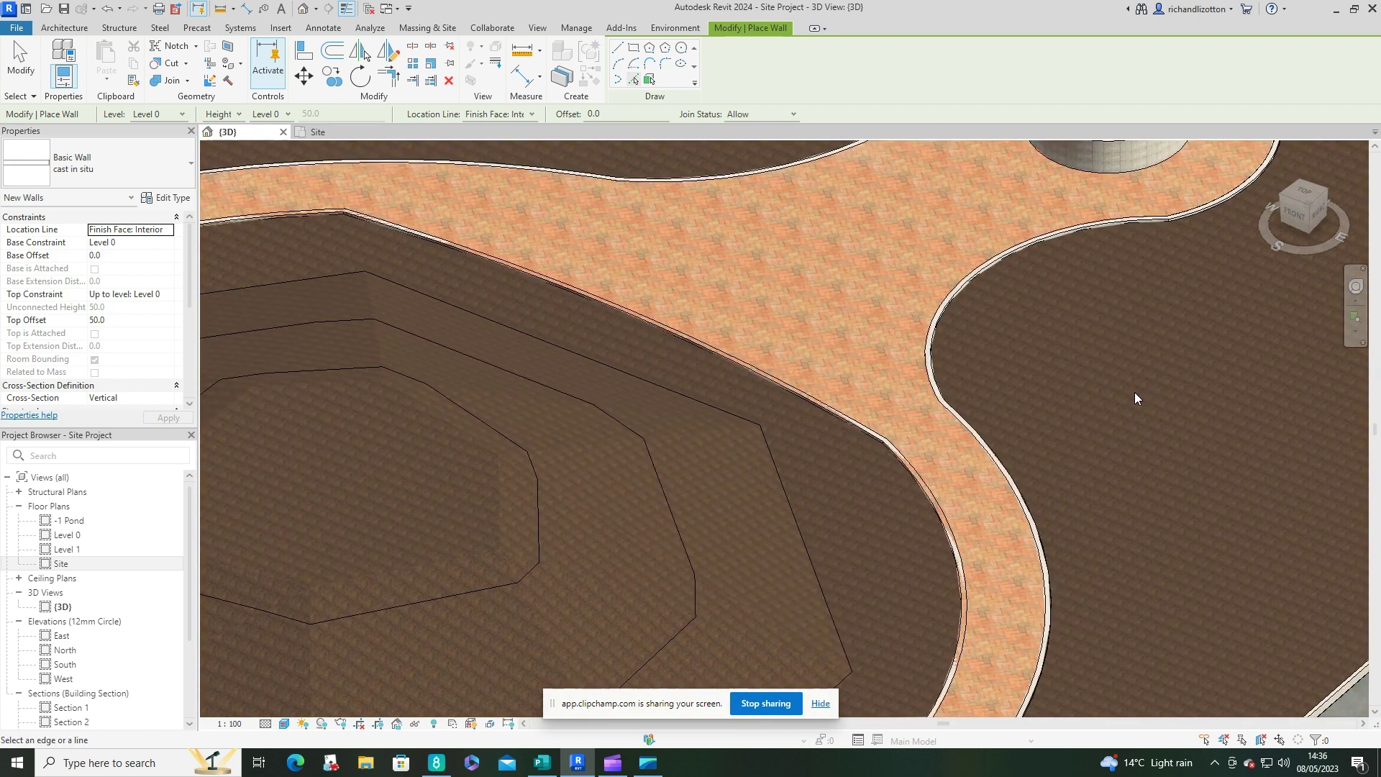
click(862, 432)
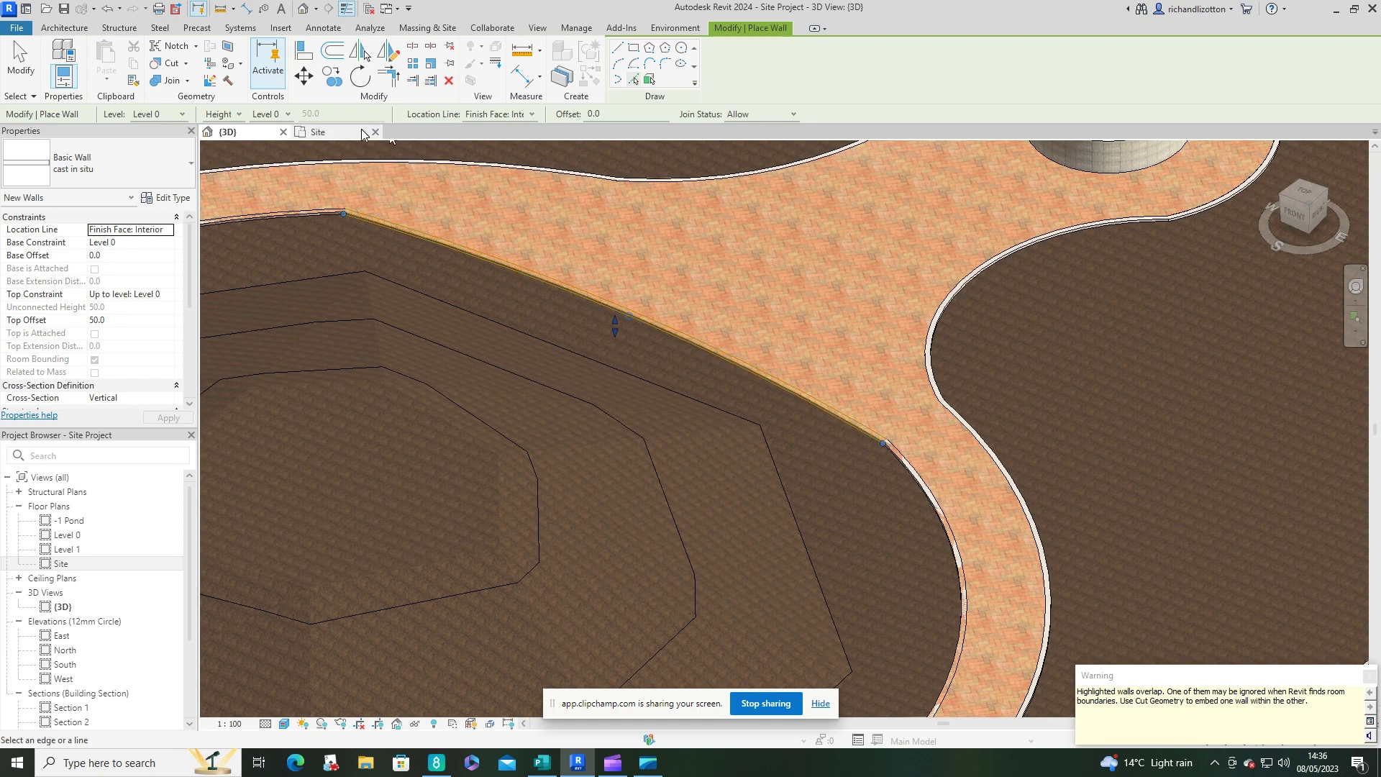
In the Site plan, place a wall along the curved path edge and finish placing
click(331, 132)
scroll(392, 435, up, 5)
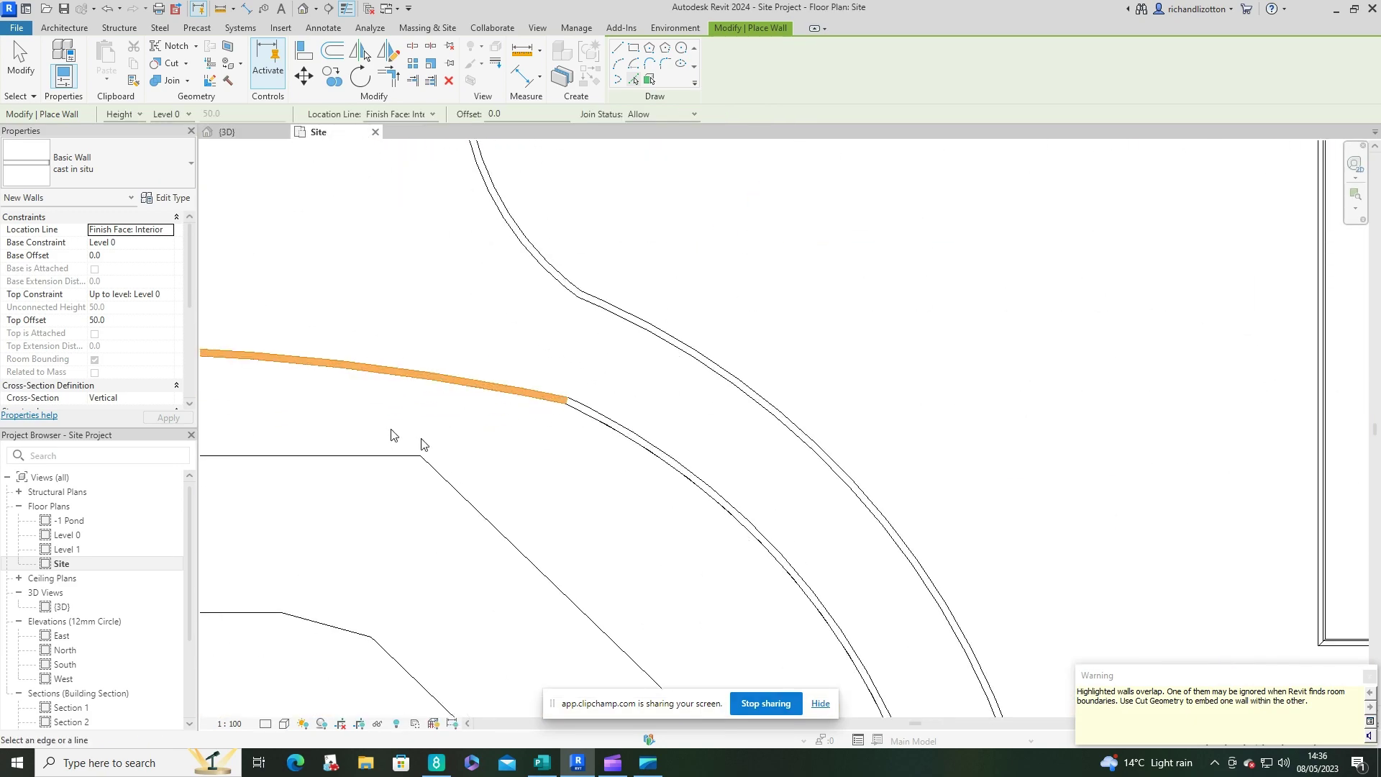
middle_drag(424, 444, 678, 429)
click(548, 362)
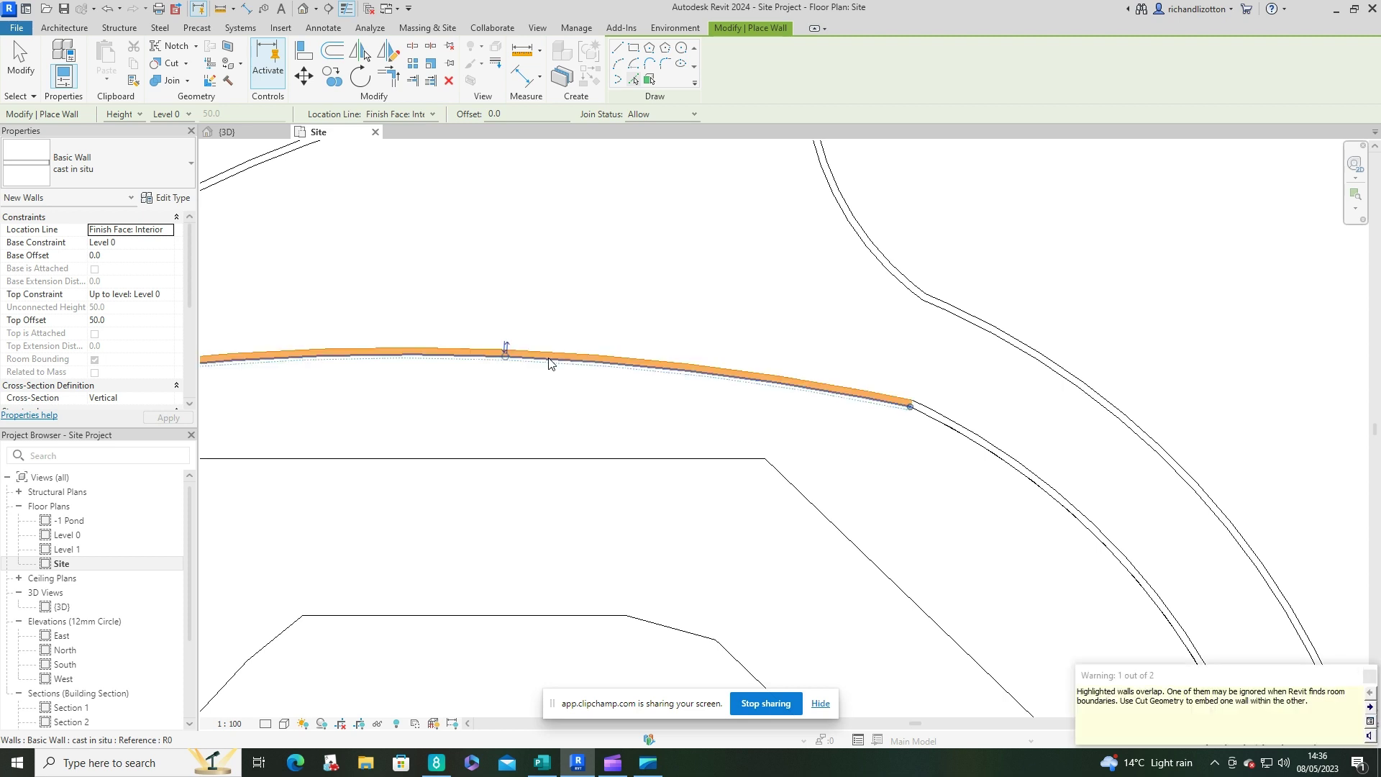
key(Escape)
key(Escape)
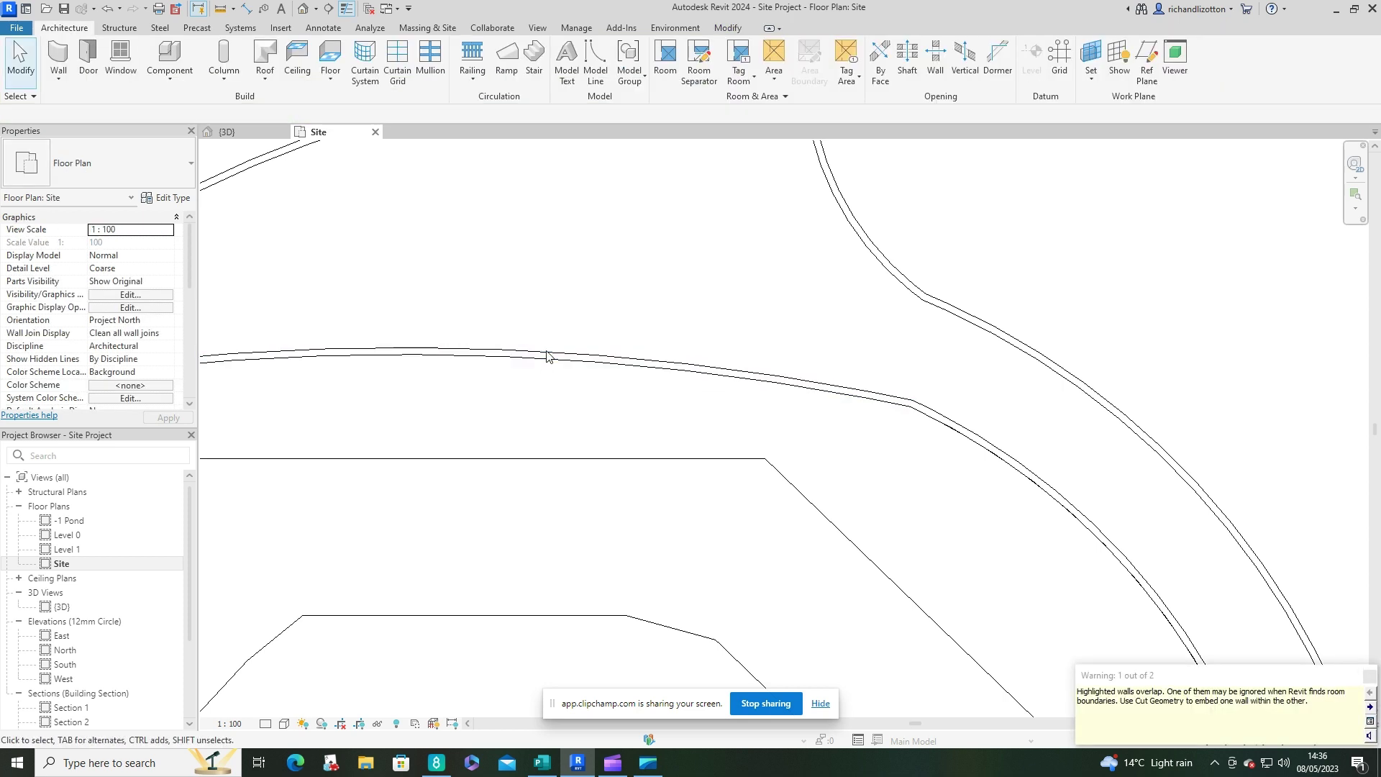
Select the new curved wall, reselecting until it is picked
click(546, 356)
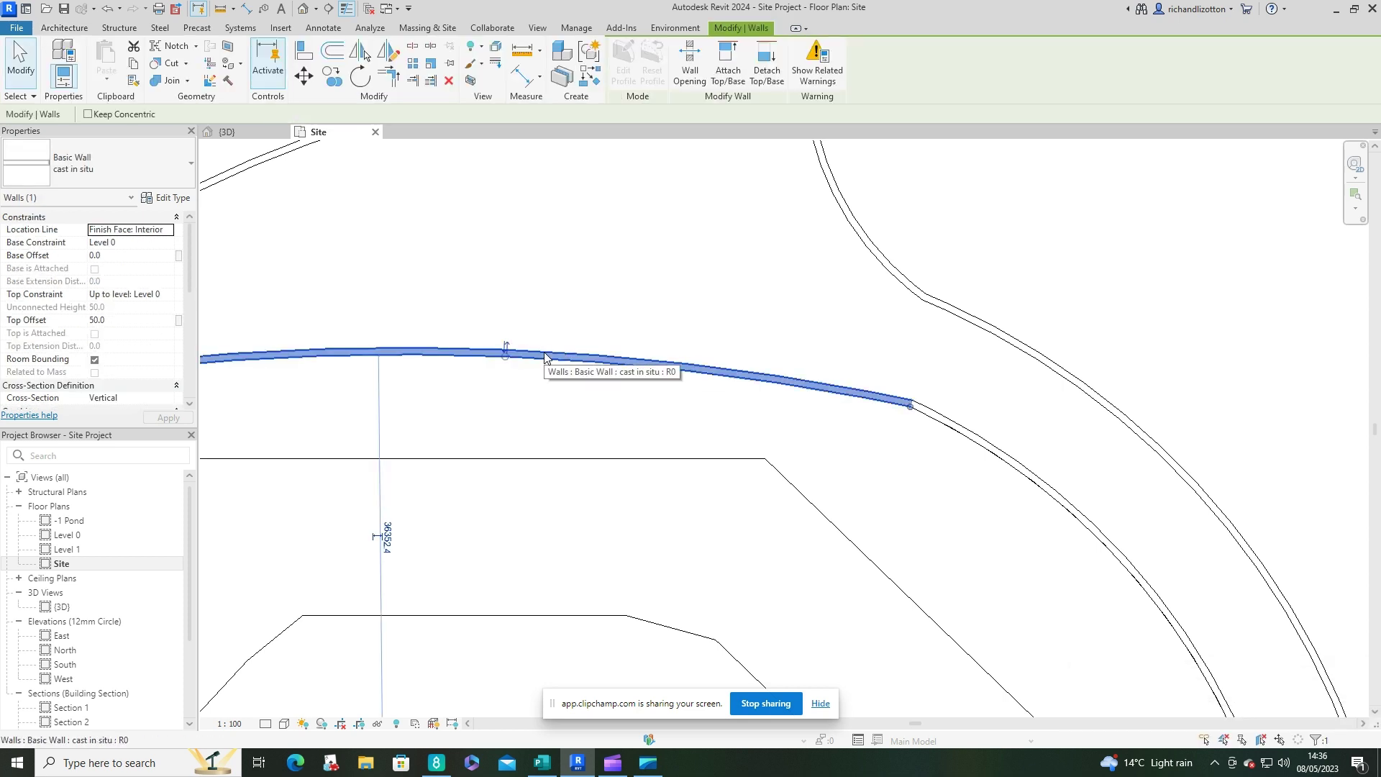
key(Escape)
click(510, 348)
key(Escape)
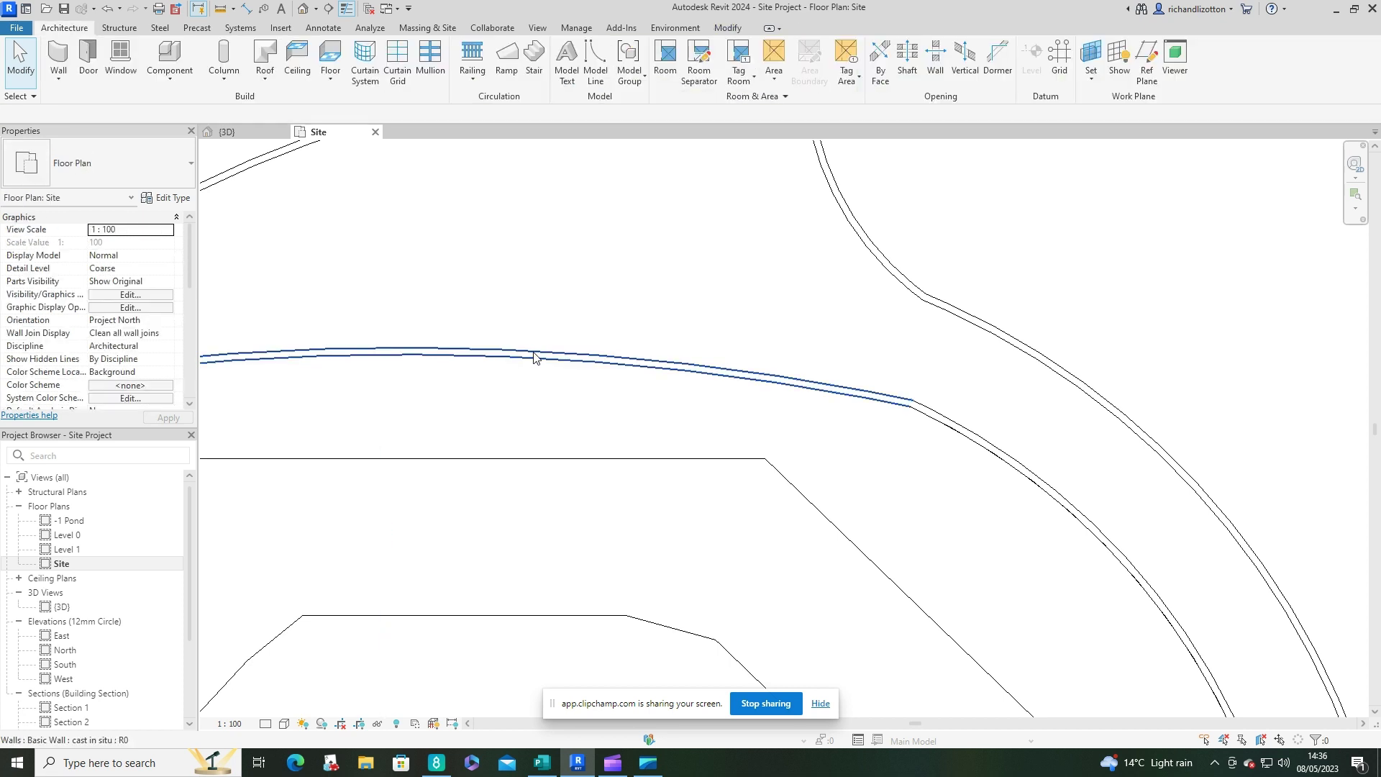
click(505, 345)
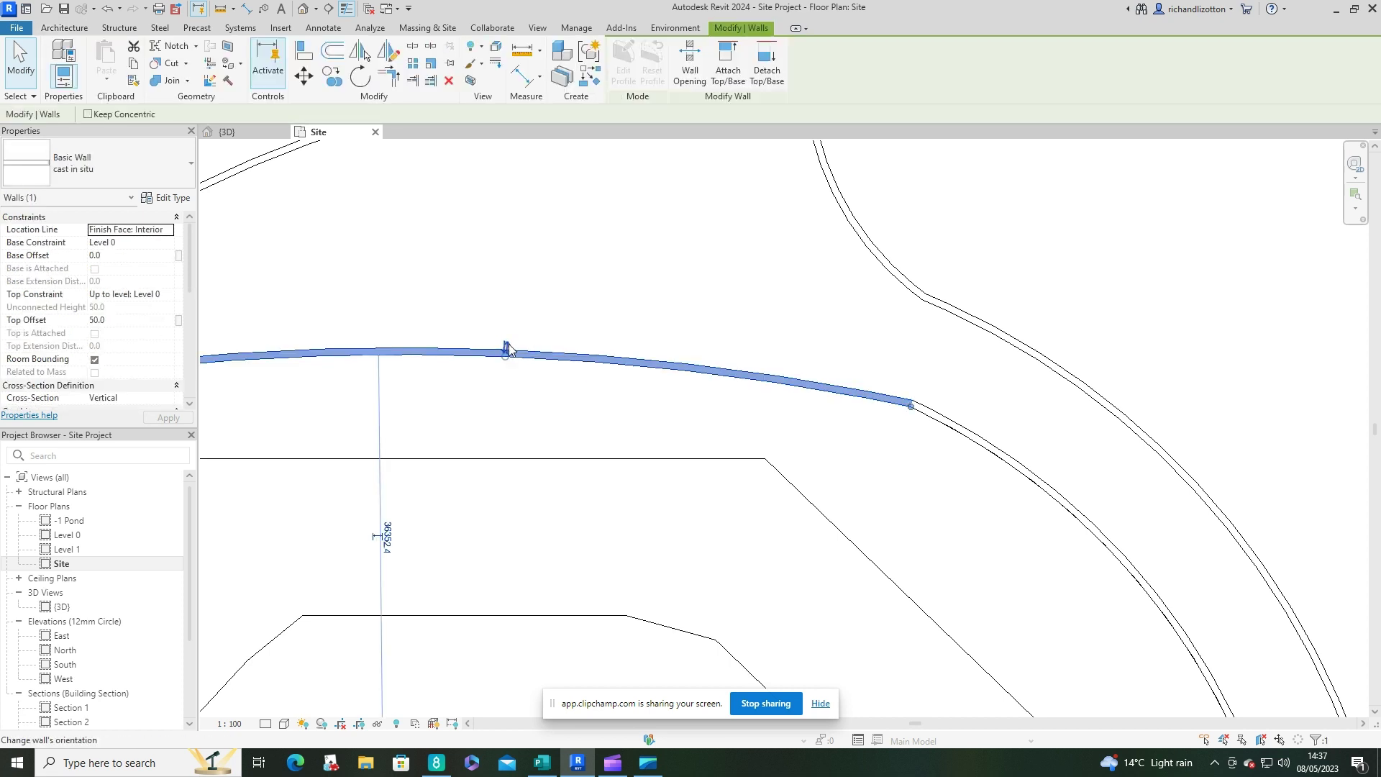
Flip the top curved wall's orientation, then check the right and lower curved walls
click(508, 349)
scroll(564, 420, down, 2)
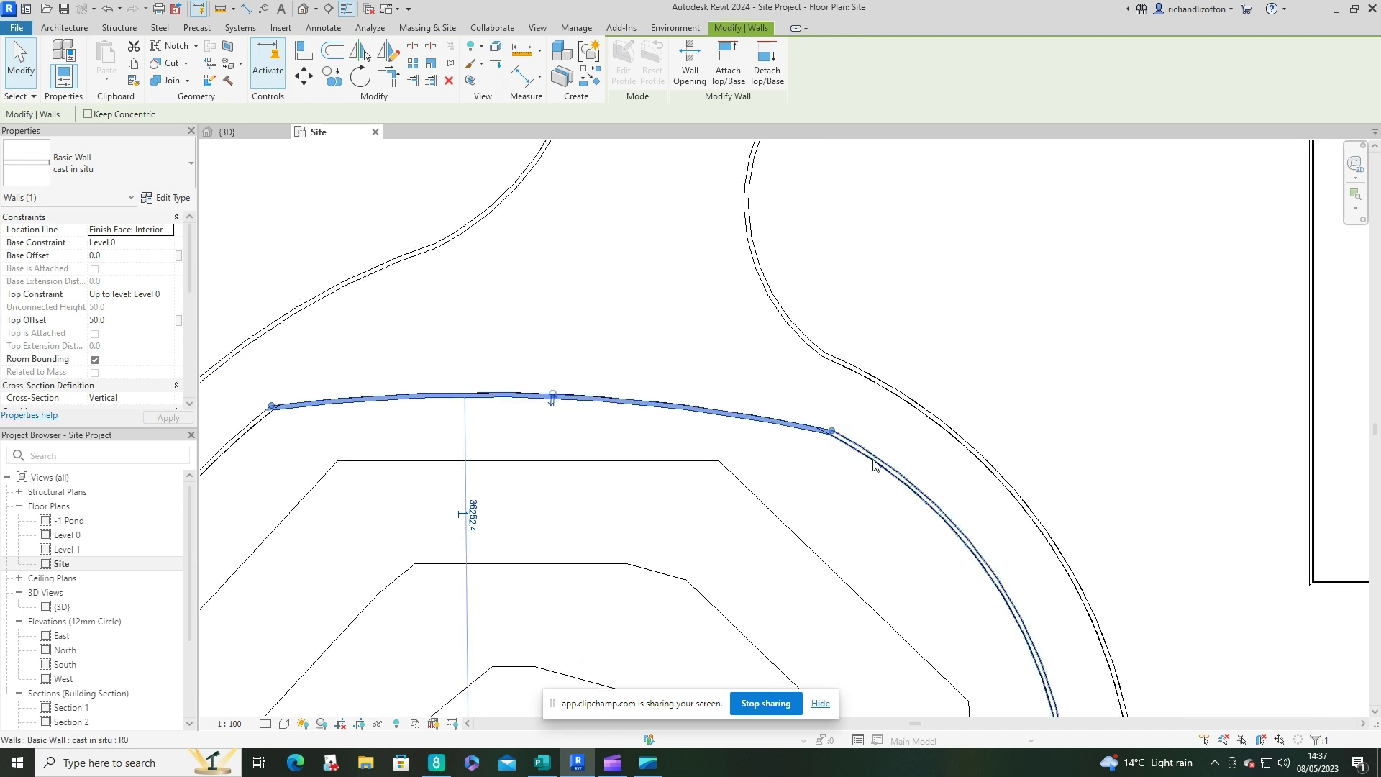
click(874, 468)
middle_drag(874, 467, 707, 283)
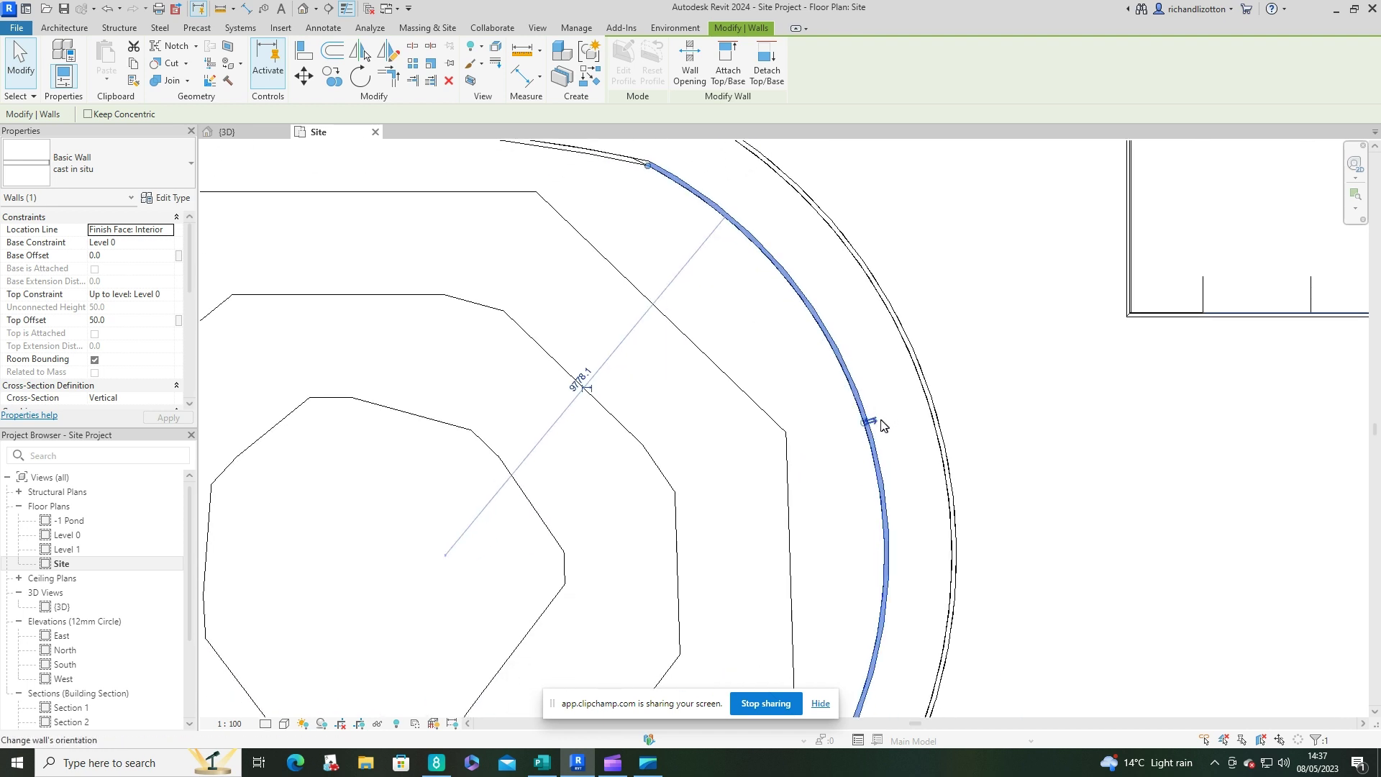
middle_drag(878, 422, 812, 267)
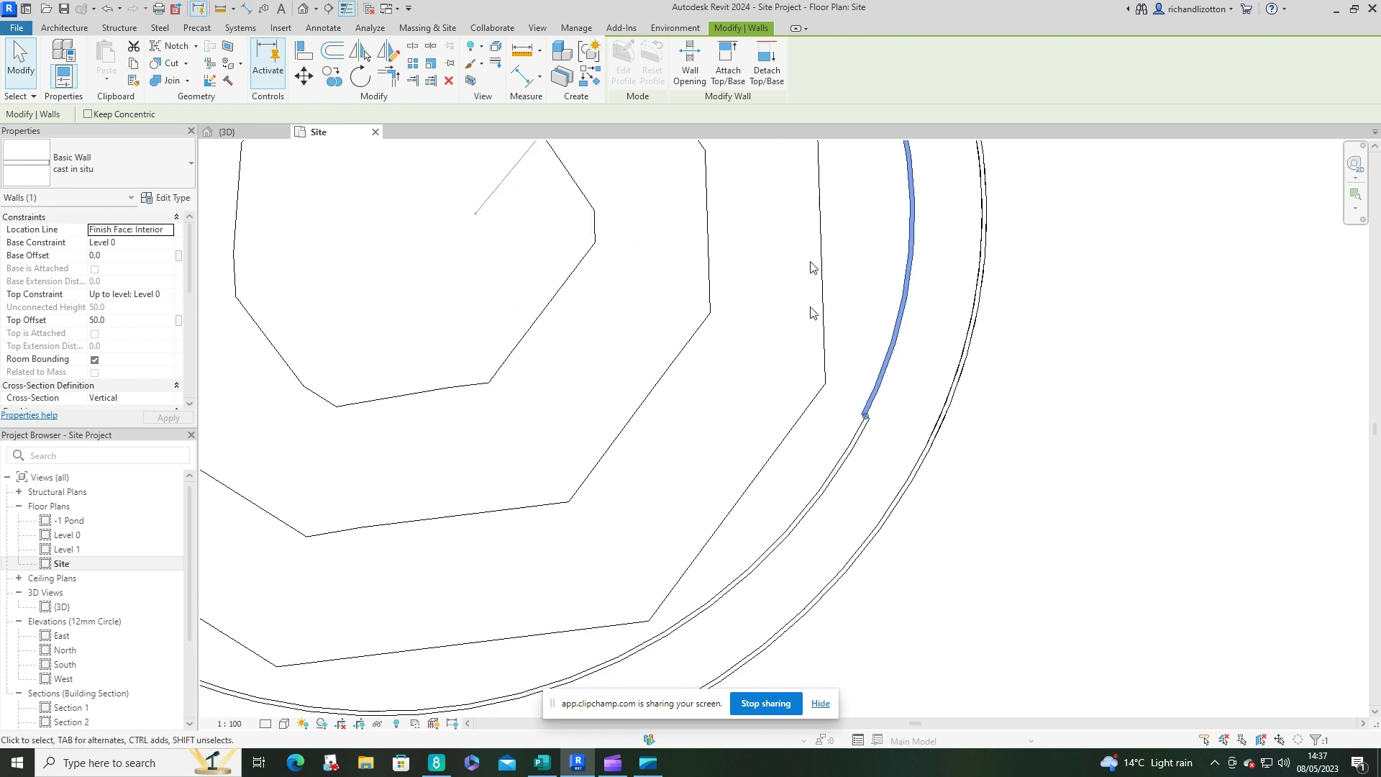
click(828, 492)
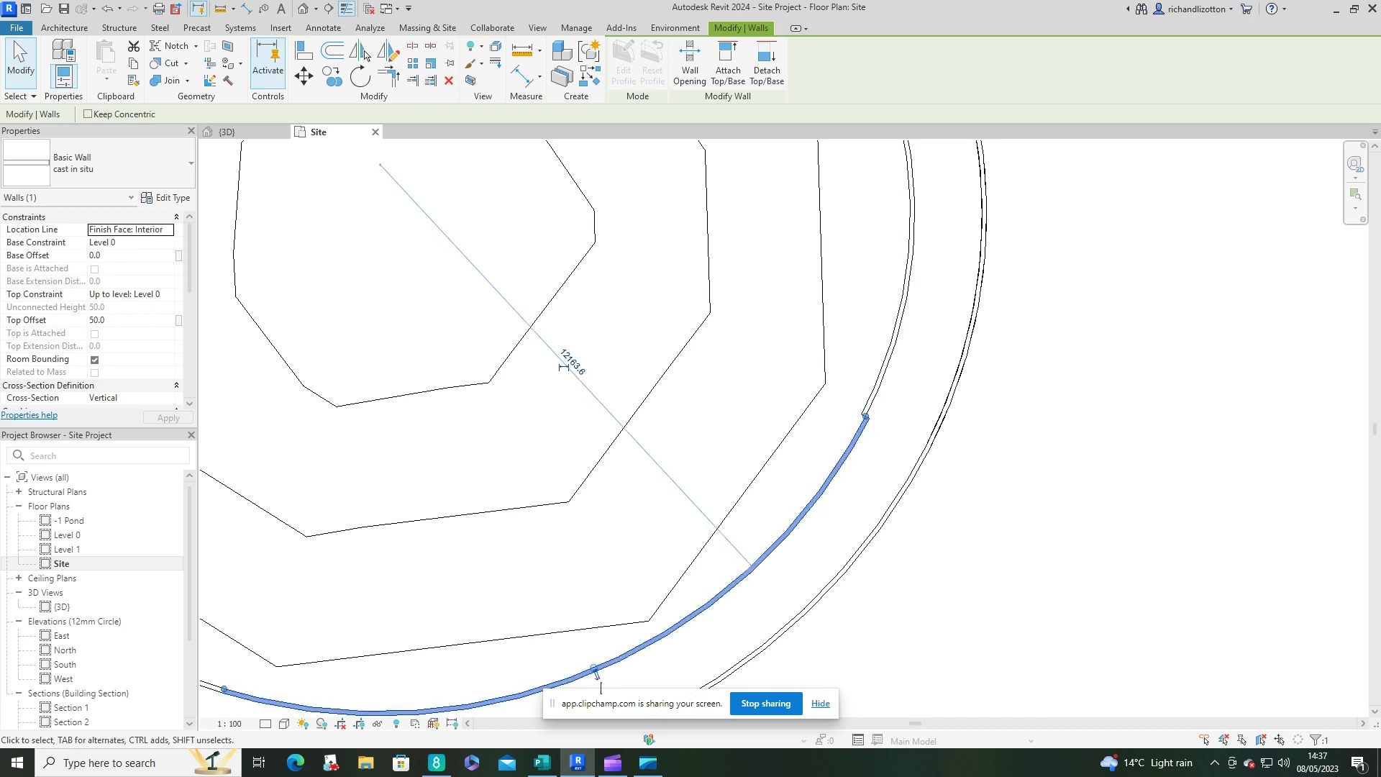
Inspect the left and top-left arc walls in the Site plan
scroll(740, 549, up, 5)
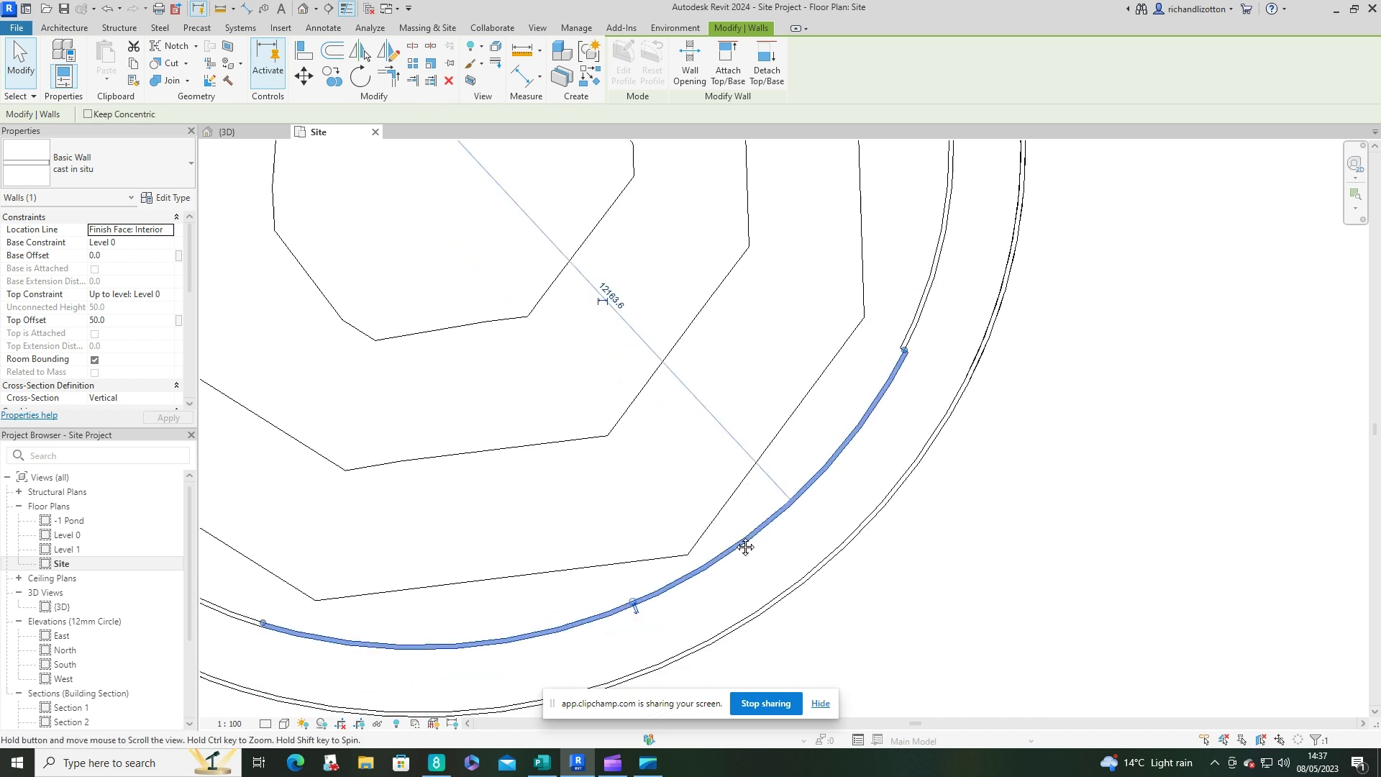
scroll(719, 450, down, 4)
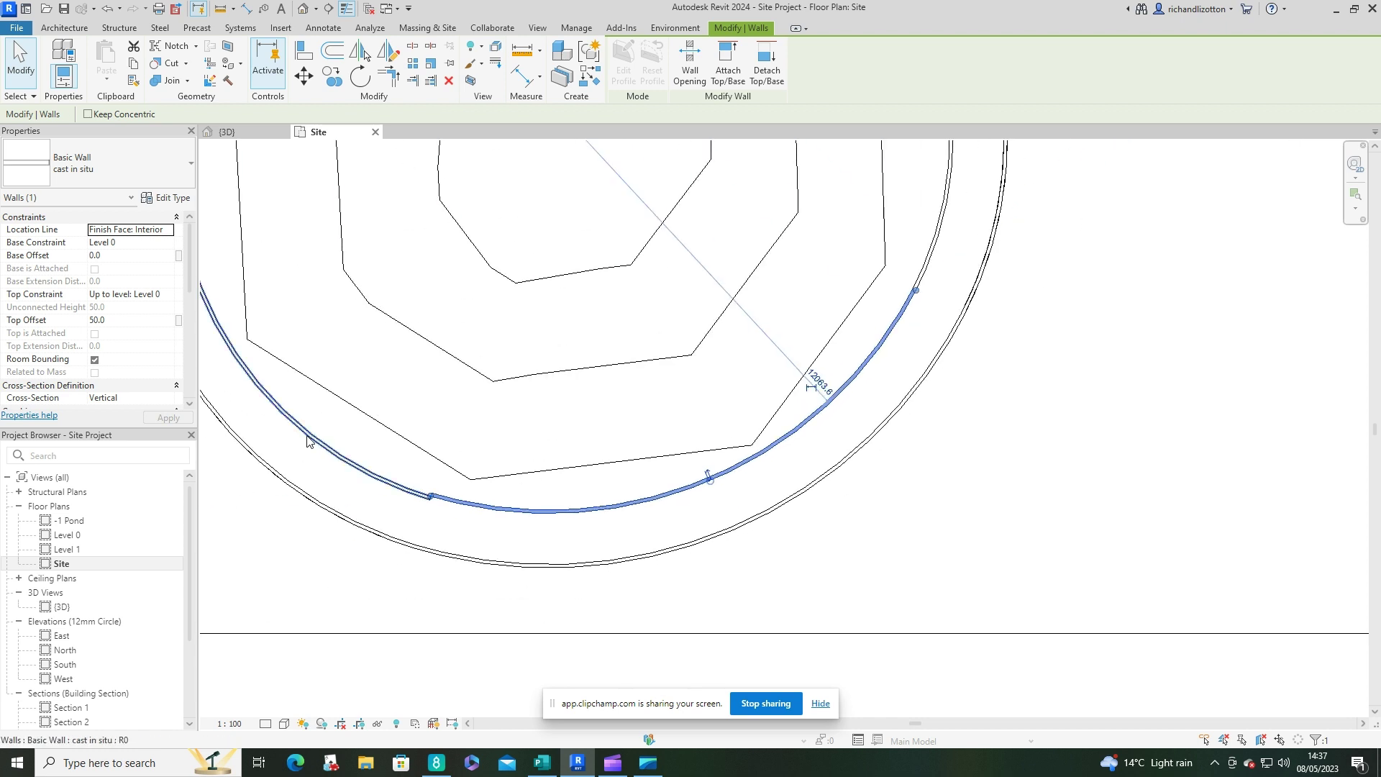
click(306, 443)
scroll(611, 457, up, 5)
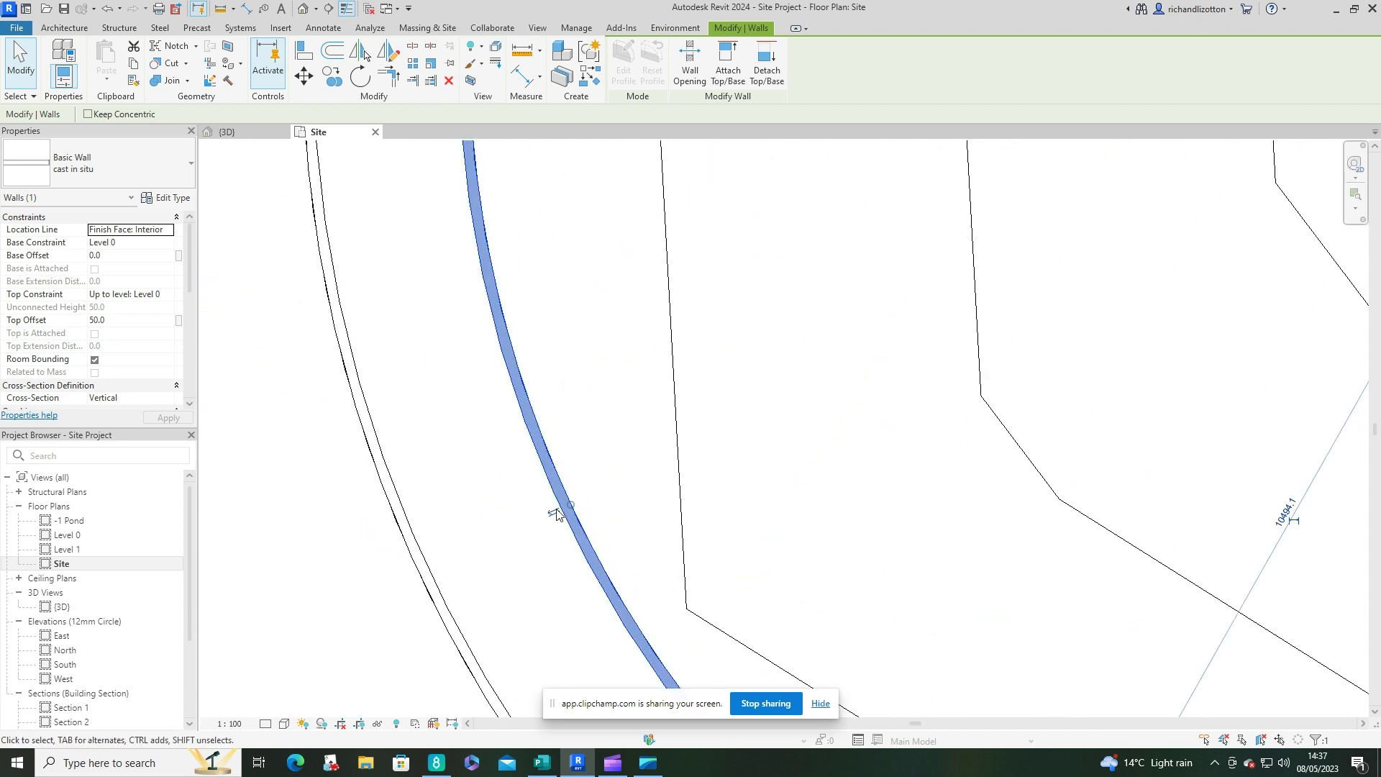
scroll(565, 504, down, 4)
middle_drag(673, 223, 582, 595)
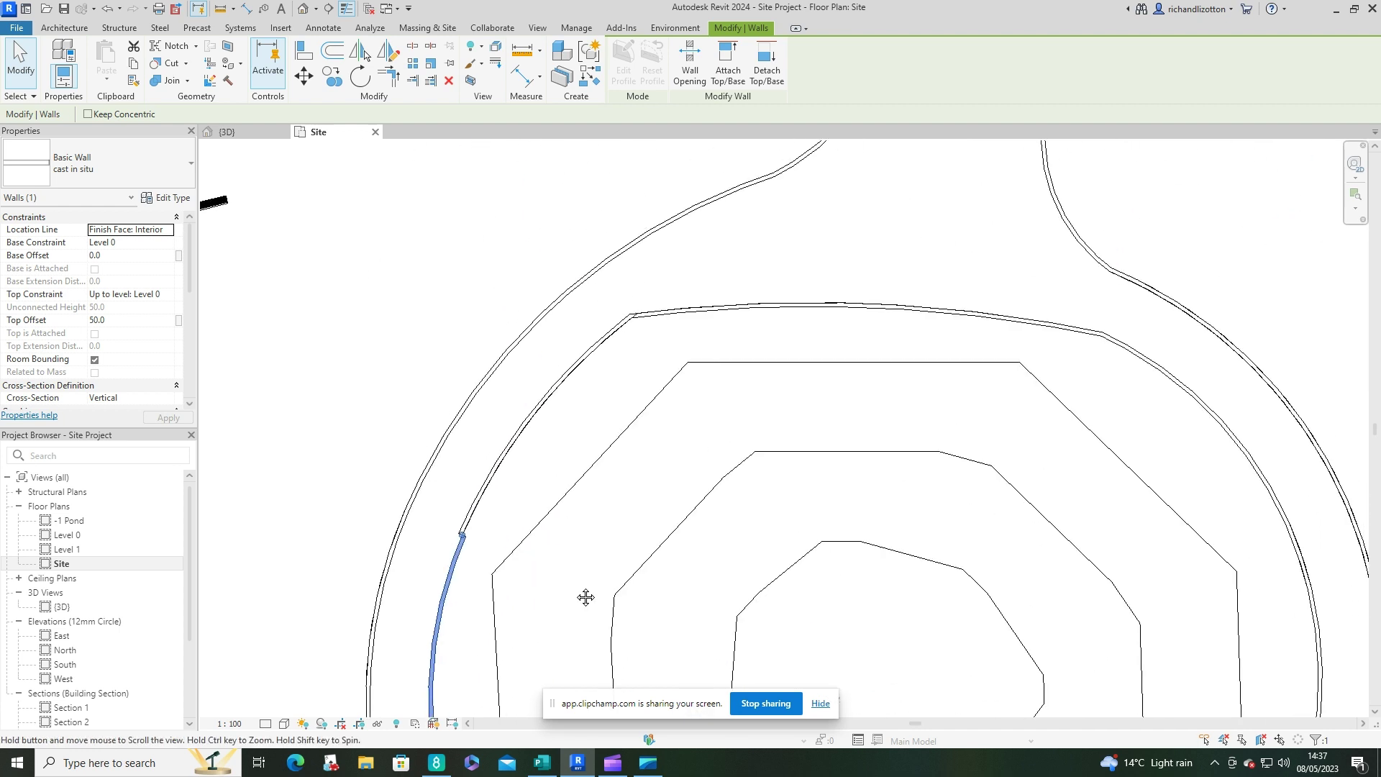
click(536, 423)
scroll(536, 423, up, 3)
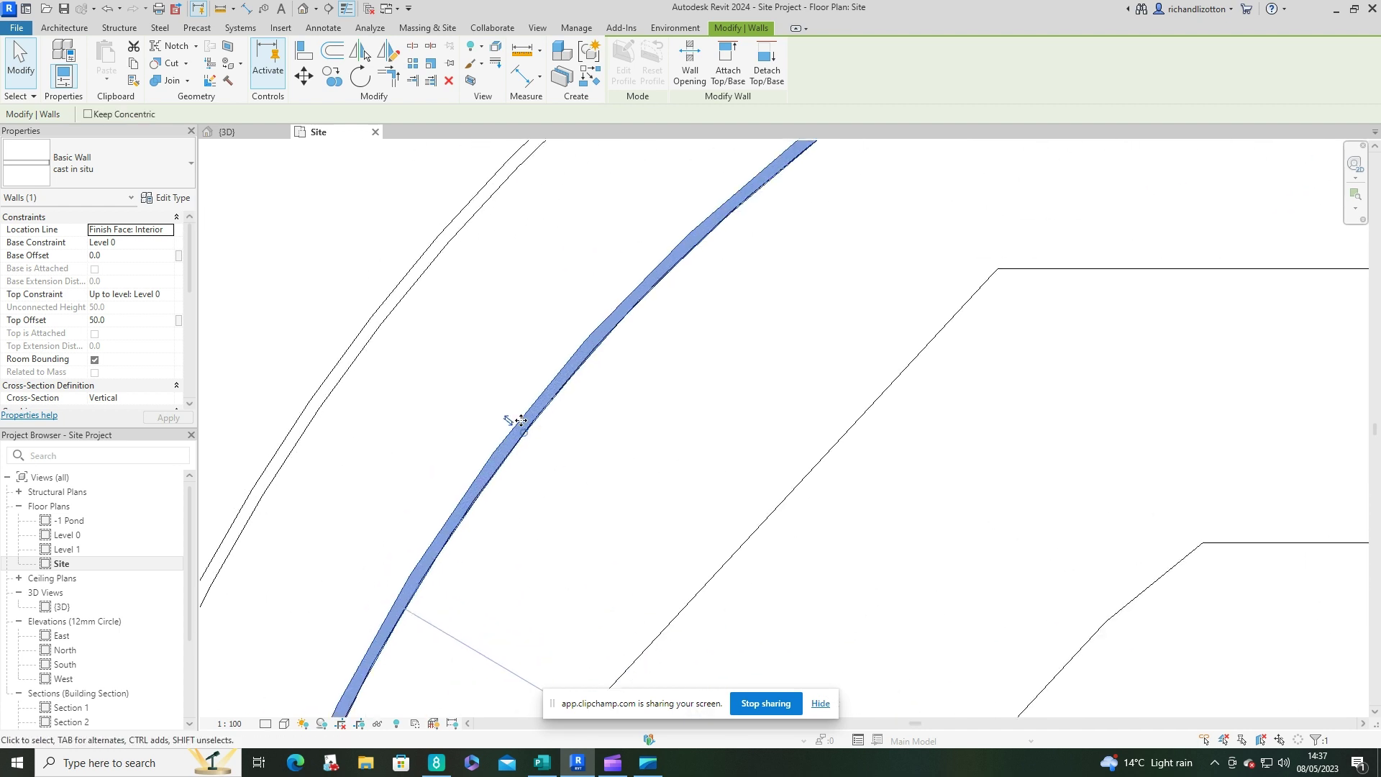
scroll(508, 417, down, 1)
scroll(612, 510, down, 3)
middle_drag(612, 510, 598, 388)
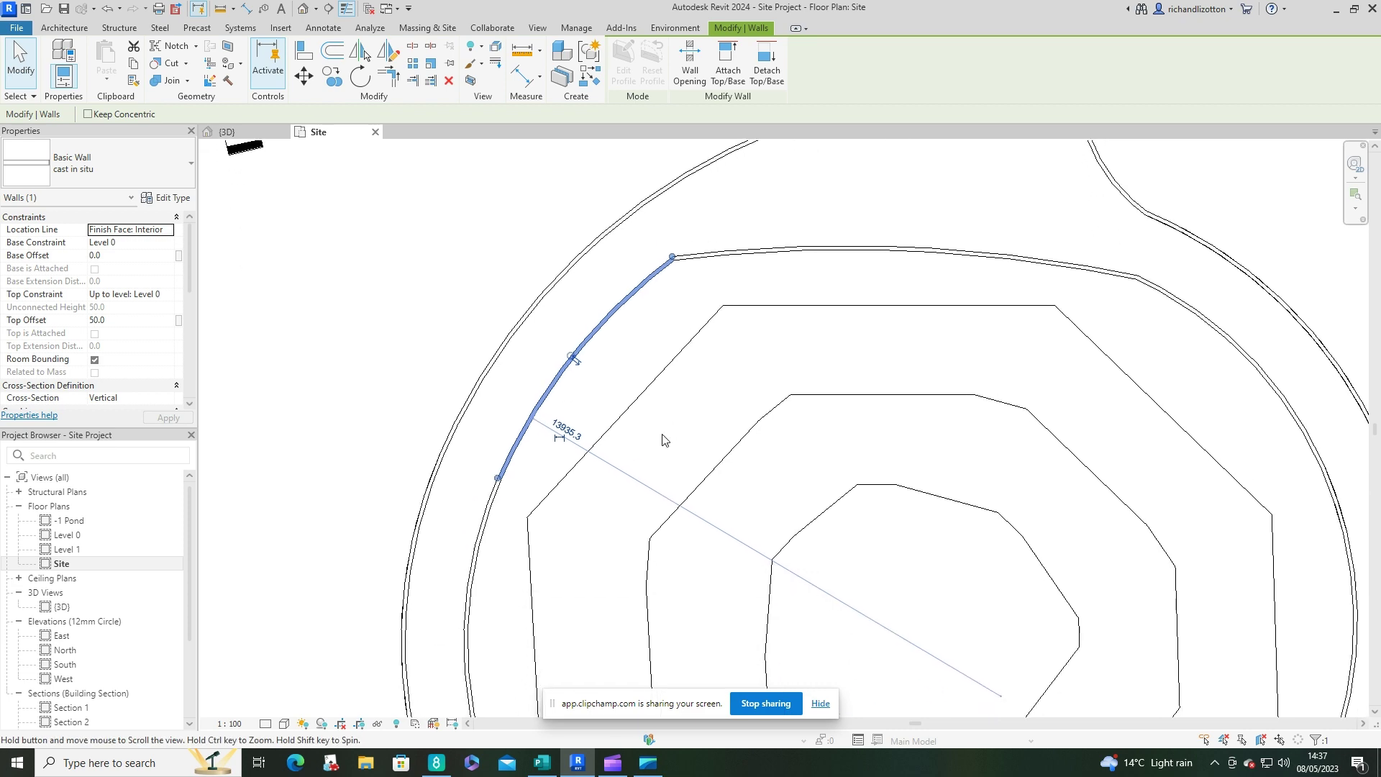
click(248, 131)
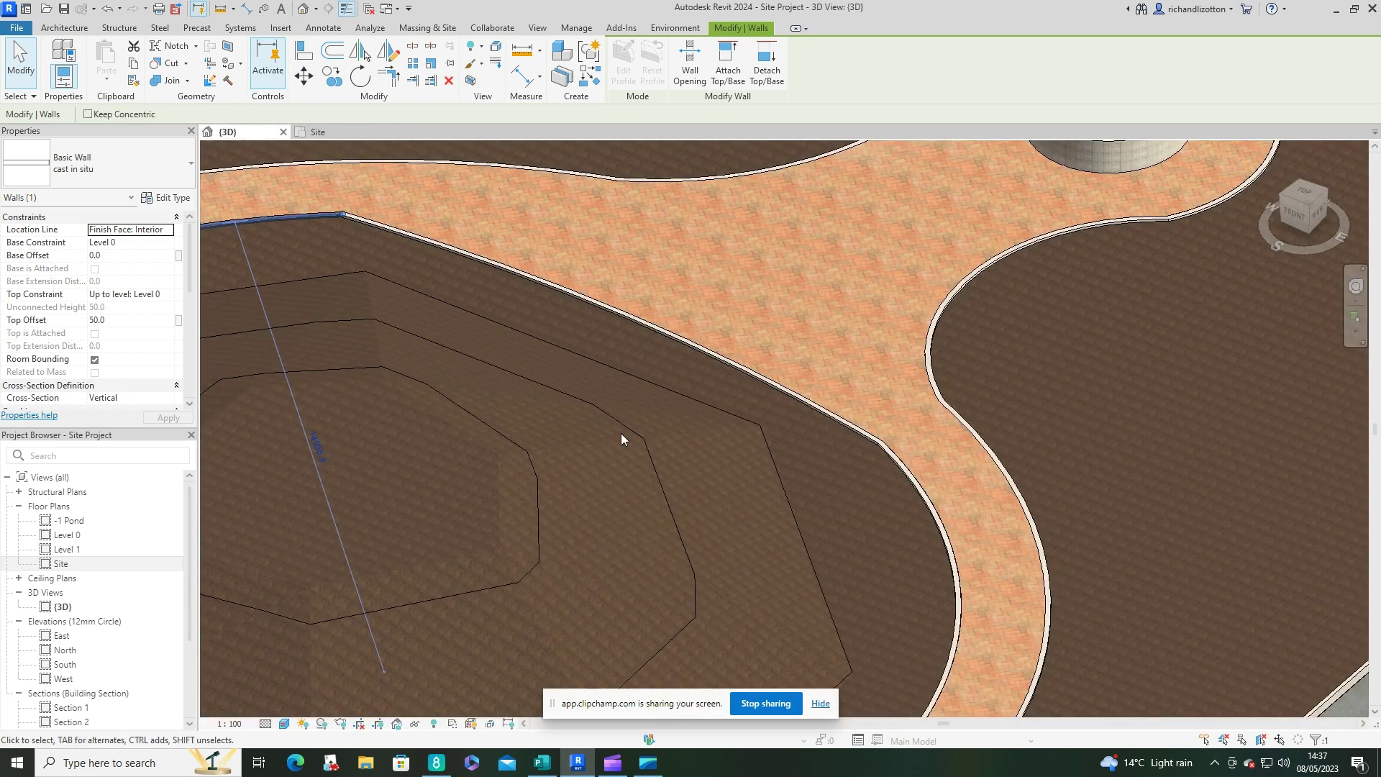
scroll(913, 438, up, 3)
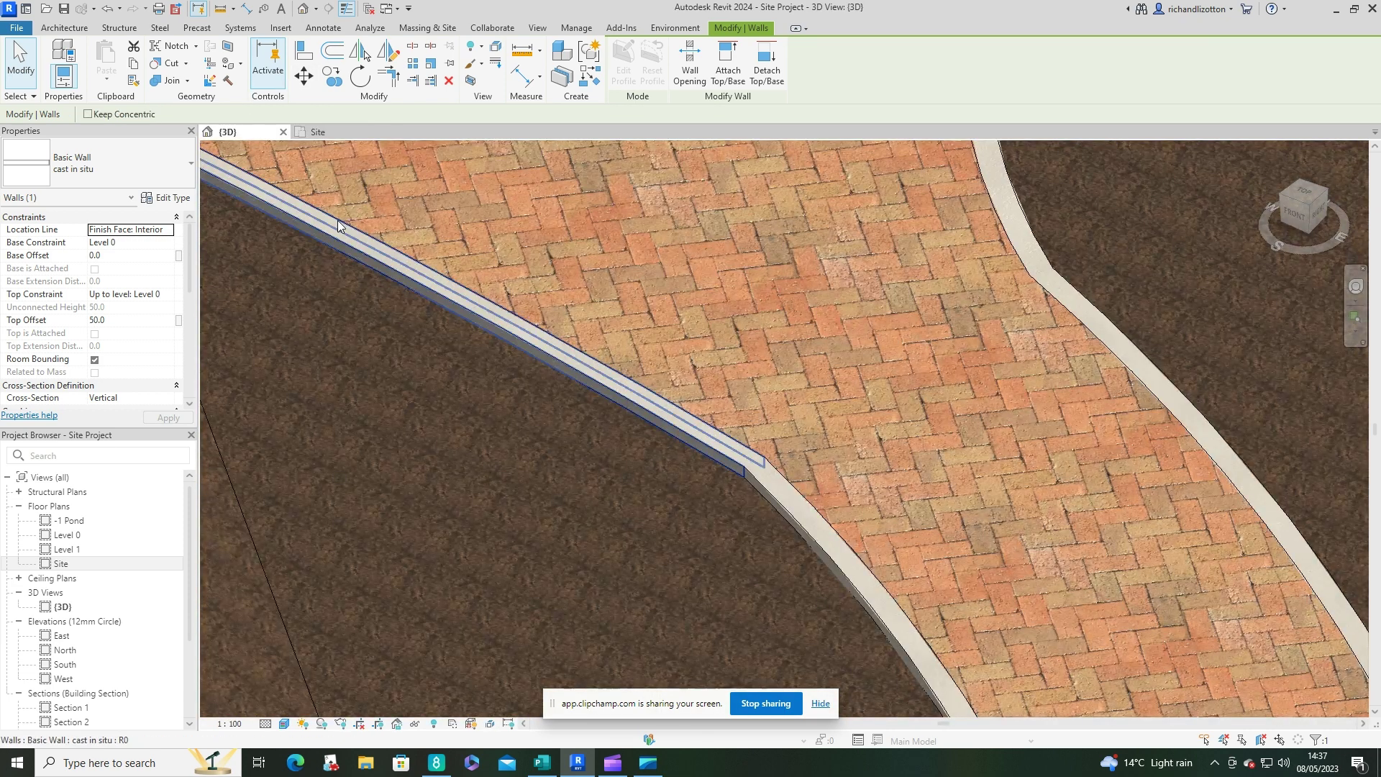
scroll(761, 461, down, 5)
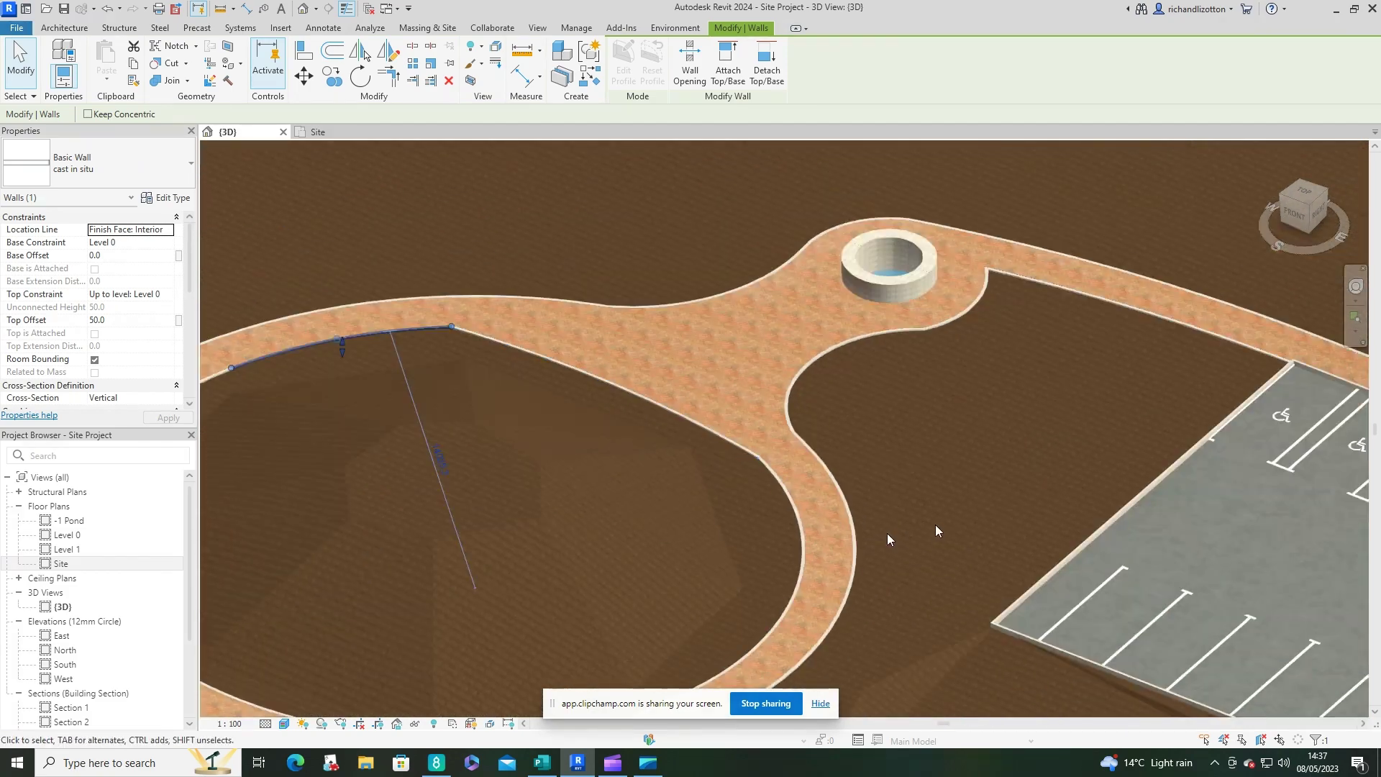
key(Escape)
scroll(884, 446, down, 2)
middle_drag(919, 489, 1001, 261)
scroll(1001, 262, up, 3)
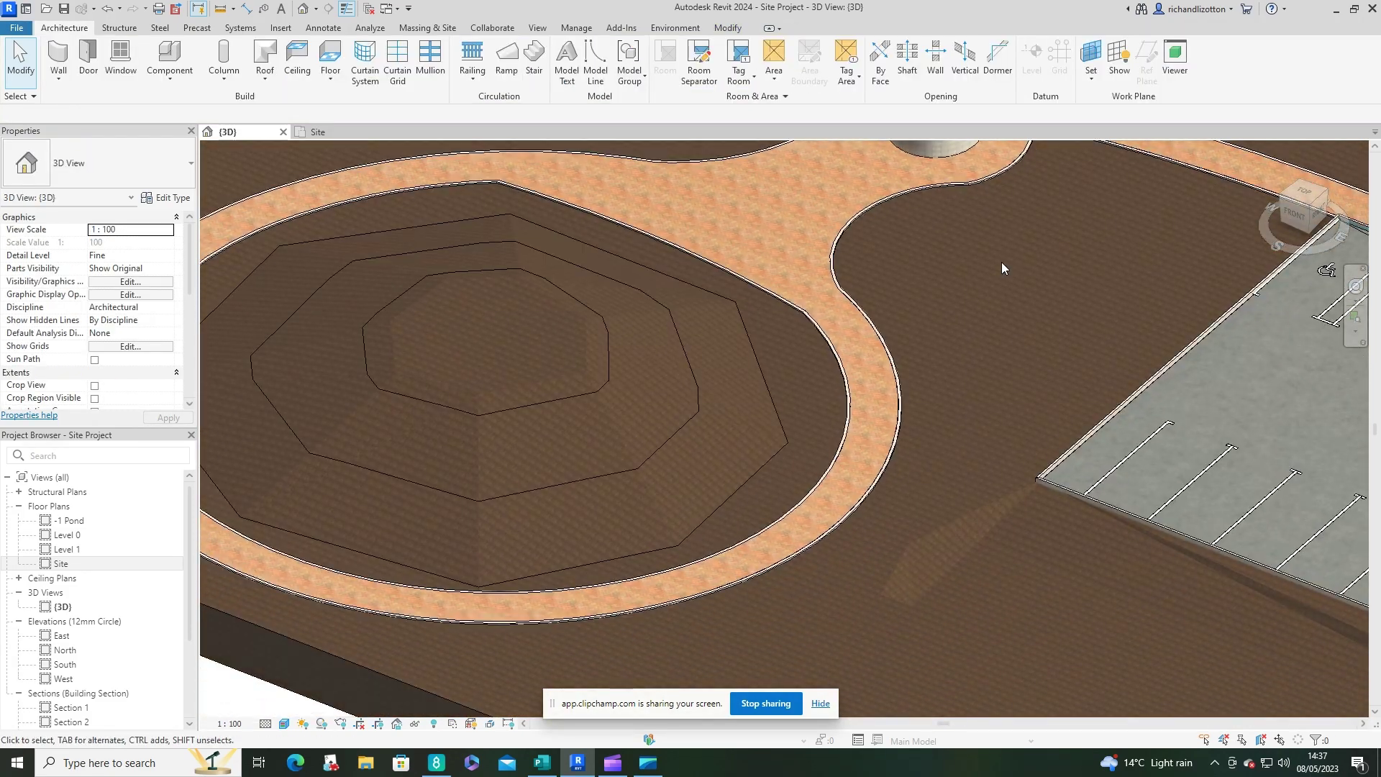
scroll(1001, 262, down, 5)
scroll(995, 346, up, 2)
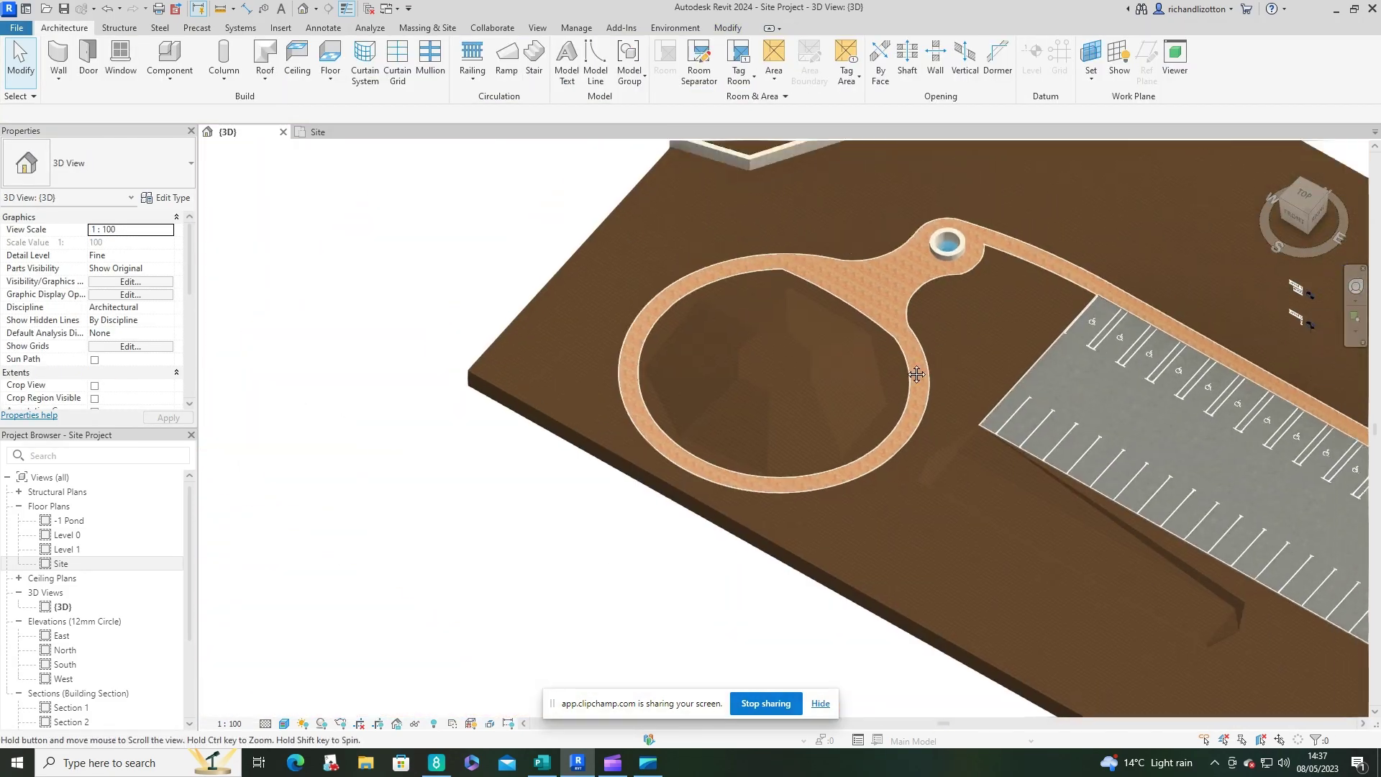
middle_drag(912, 373, 720, 447)
scroll(607, 521, down, 4)
scroll(722, 446, up, 3)
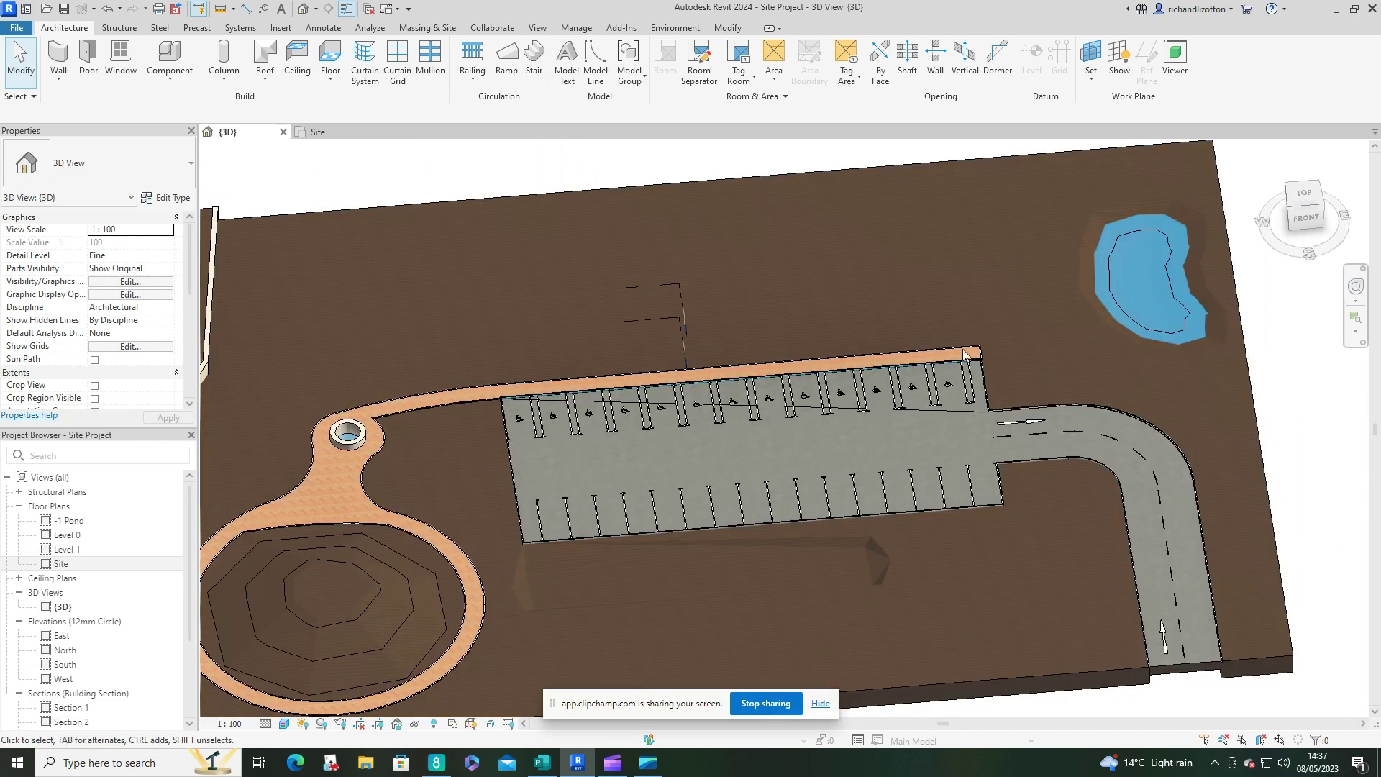
scroll(317, 435, up, 6)
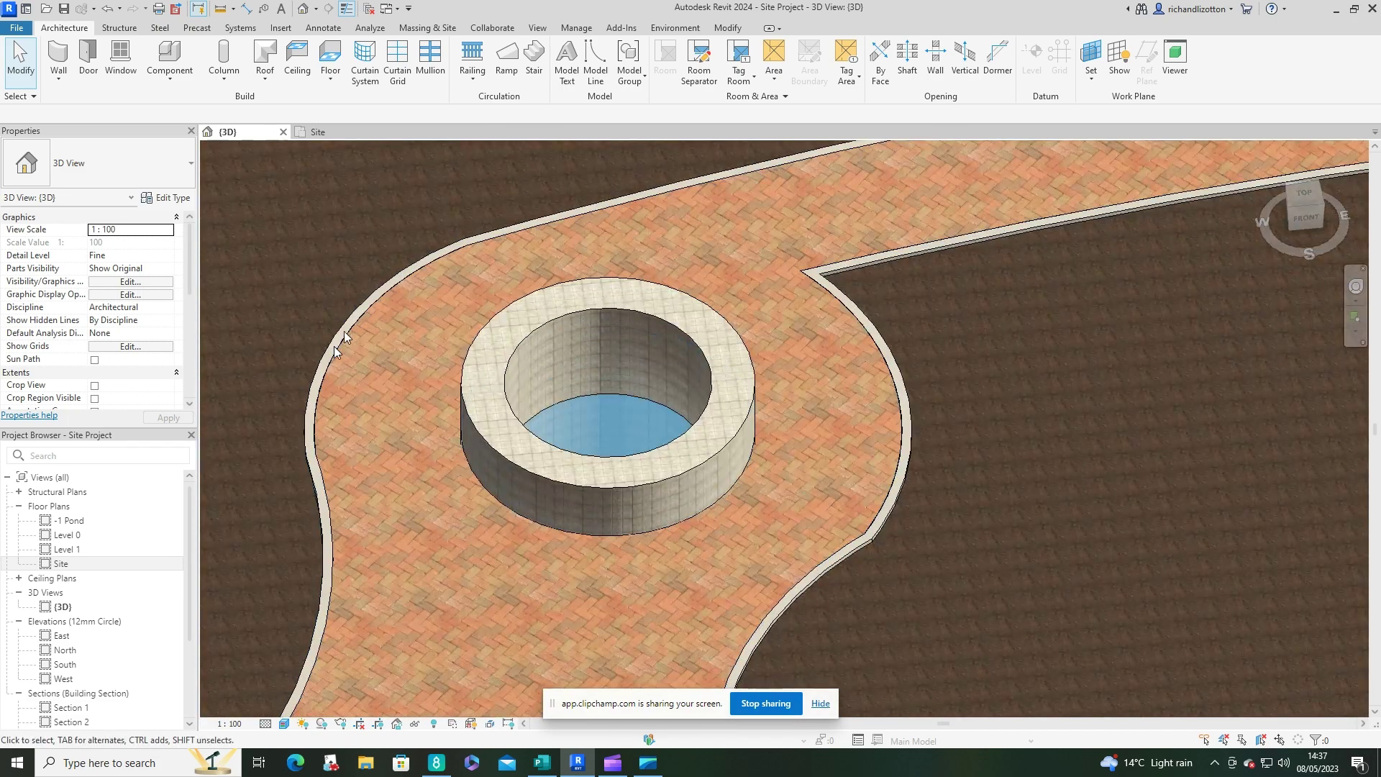